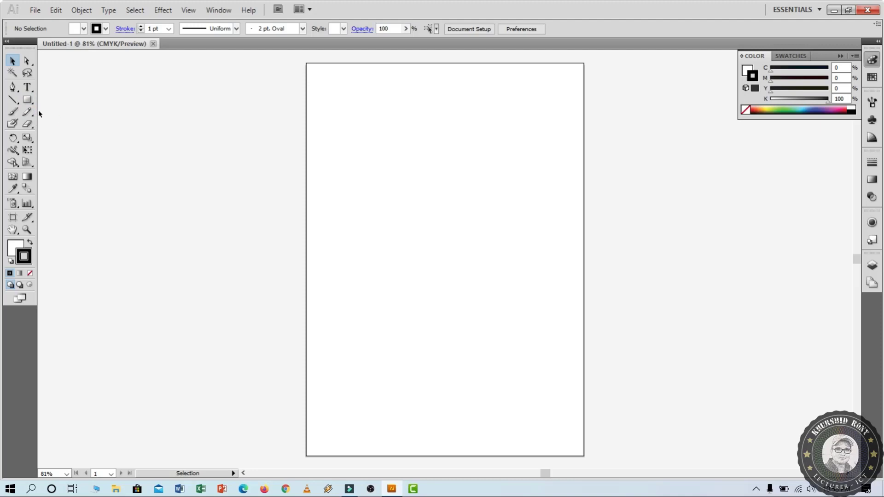
Draw a freehand rectangle about 2.98 in wide and 3.76 in high in the middle-right area of the artboard.
{"action": "left_click", "coordinate": [28, 100]}
{"action": "left_click_drag", "start_coordinate": [436, 179], "coordinate": [537, 304]}
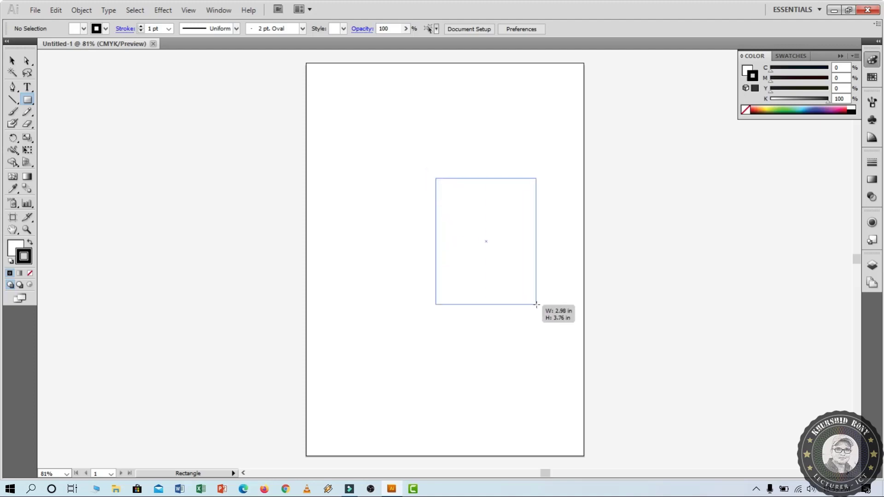
{"action": "left_click_drag", "start_coordinate": [536, 304], "coordinate": [536, 305]}
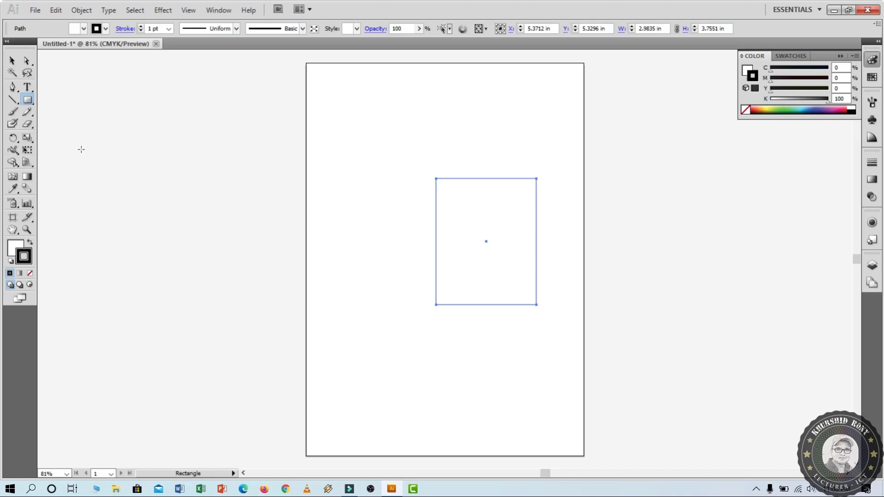
Create a rectangle with an exact width of 4 in and height of 6 in, starting near the artboard's upper-left corner.
{"action": "left_click", "coordinate": [344, 121]}
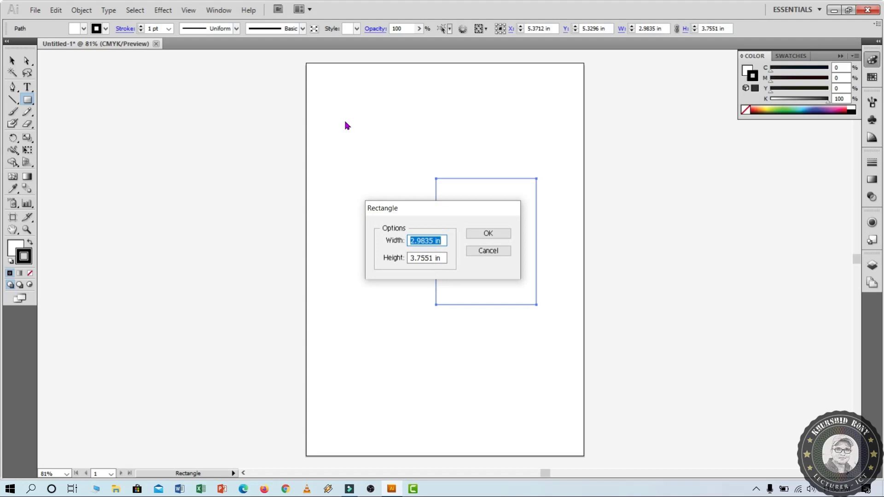
{"action": "left_click_drag", "start_coordinate": [374, 208], "coordinate": [331, 93]}
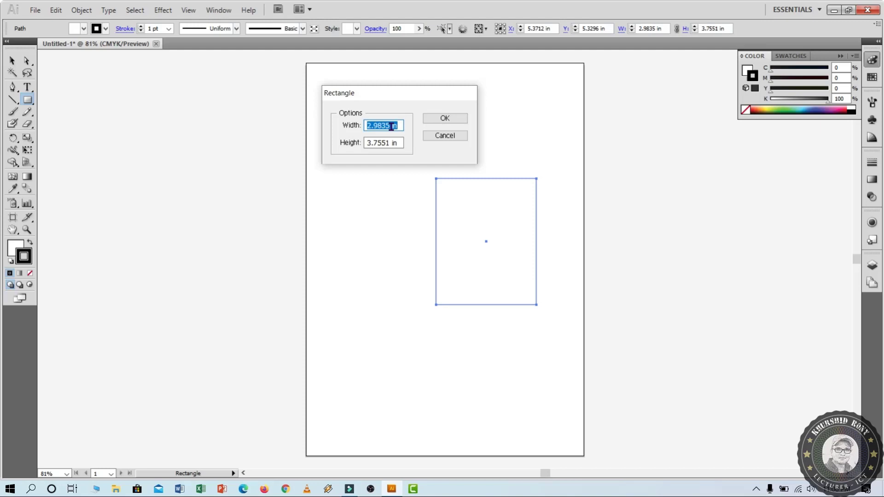
{"action": "left_click_drag", "start_coordinate": [392, 126], "coordinate": [346, 128]}
{"action": "type", "text": "4"}
{"action": "left_click", "coordinate": [391, 144]}
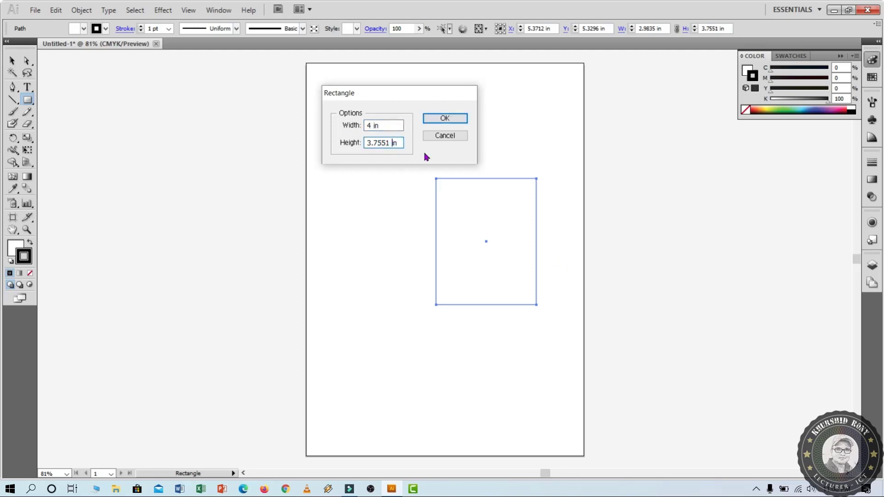
{"action": "key", "text": "BackSpace"}
{"action": "key", "text": "BackSpace"}
{"action": "key", "text": "BackSpace"}
{"action": "key", "text": "BackSpace"}
{"action": "key", "text": "BackSpace"}
{"action": "key", "text": "BackSpace"}
{"action": "key", "text": "BackSpace"}
{"action": "type", "text": "6"}
{"action": "left_click", "coordinate": [456, 118]}
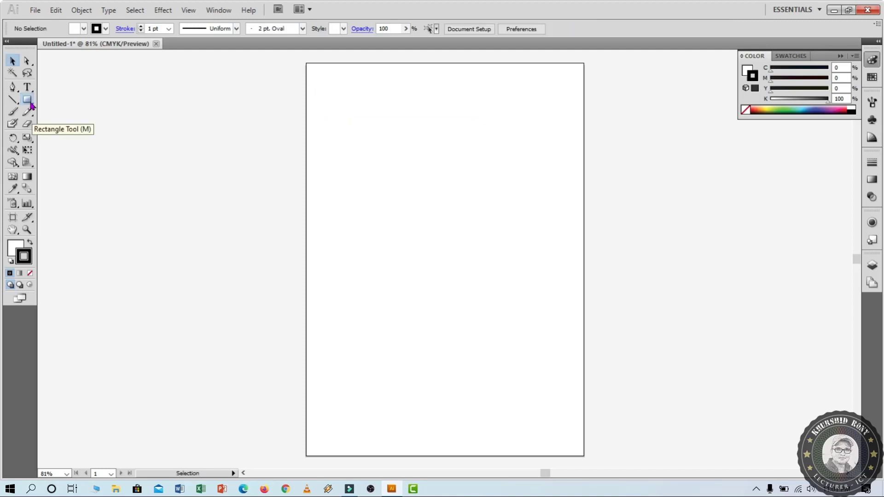
Draw a perfect square about 3.67 in per side in the upper half of the artboard.
{"action": "left_click", "coordinate": [31, 103]}
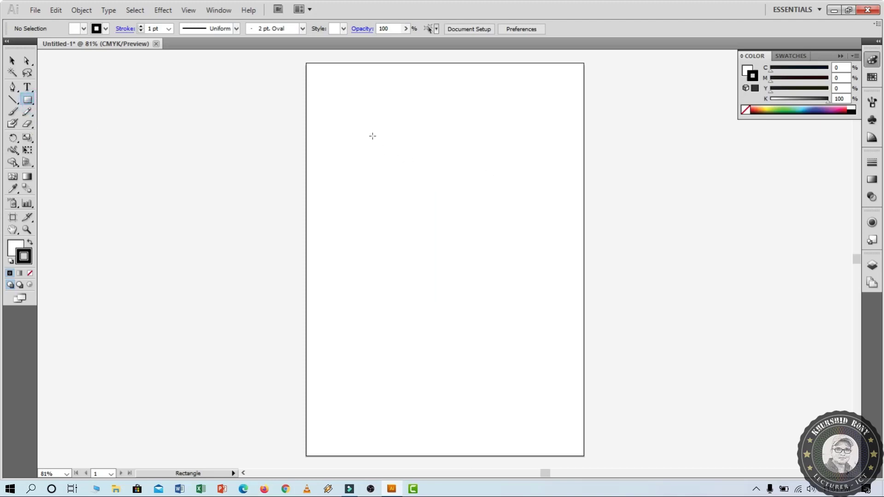
{"action": "left_click_drag", "start_coordinate": [372, 137], "coordinate": [495, 235]}
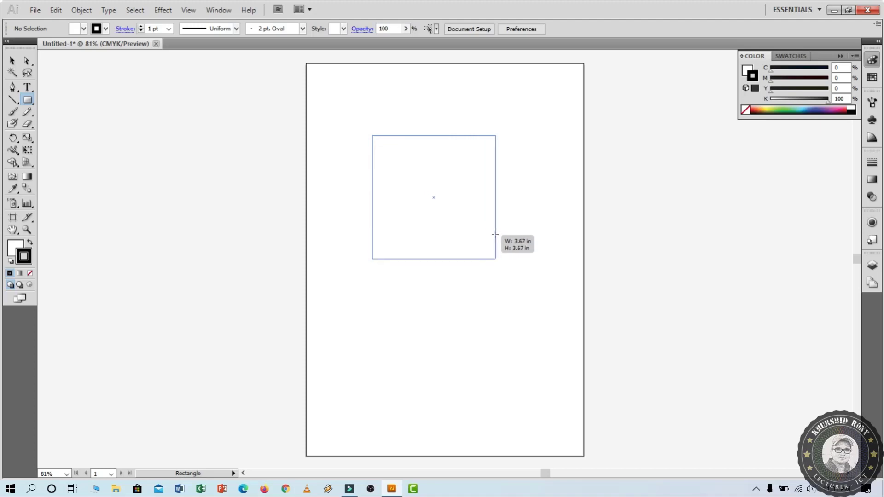
{"action": "left_click_drag", "start_coordinate": [495, 235], "coordinate": [495, 235]}
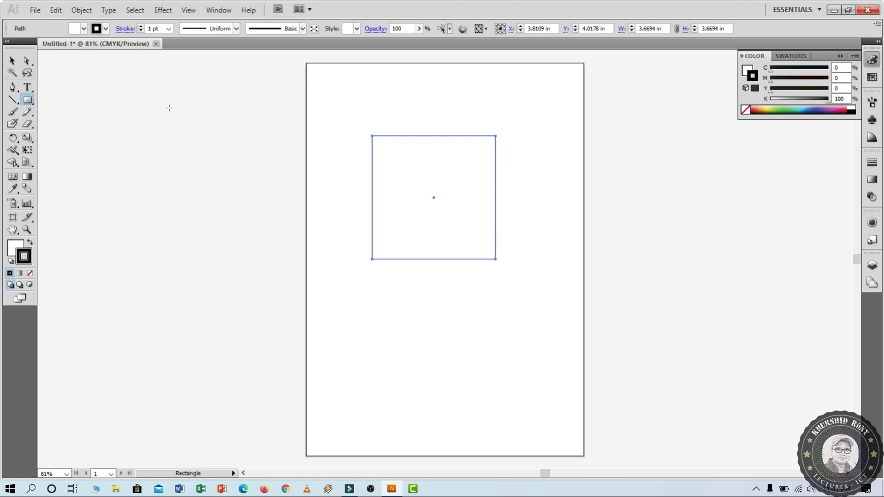
Draw a circle about 3.28 in across below the square and an upright ellipse about 1.63 by 3.86 in to the square's right.
{"action": "left_click", "coordinate": [29, 107]}
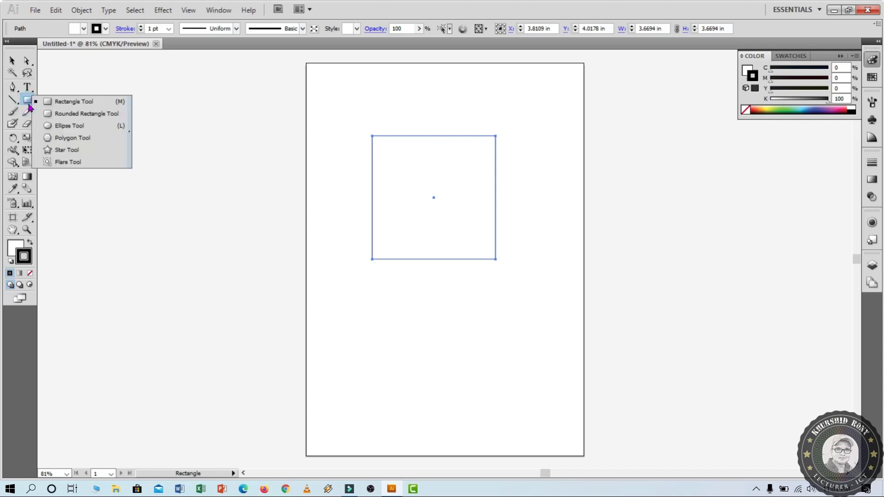
{"action": "left_click", "coordinate": [64, 126]}
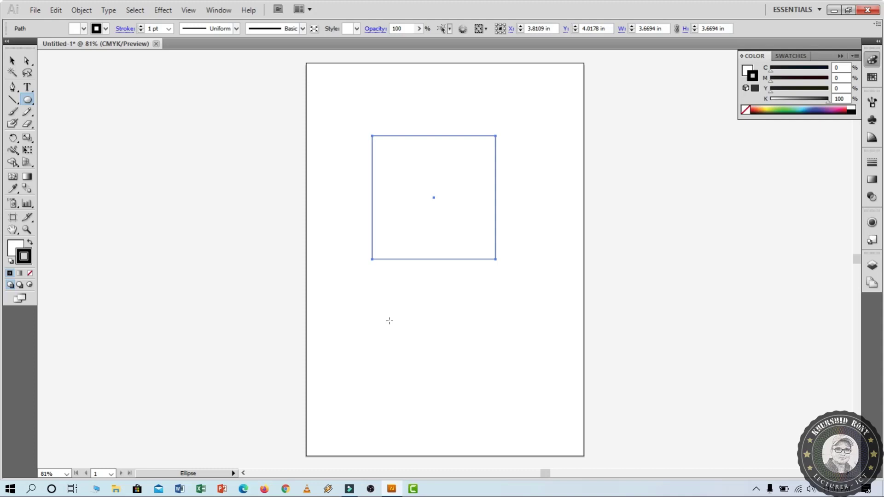
{"action": "left_click_drag", "start_coordinate": [389, 321], "coordinate": [501, 405]}
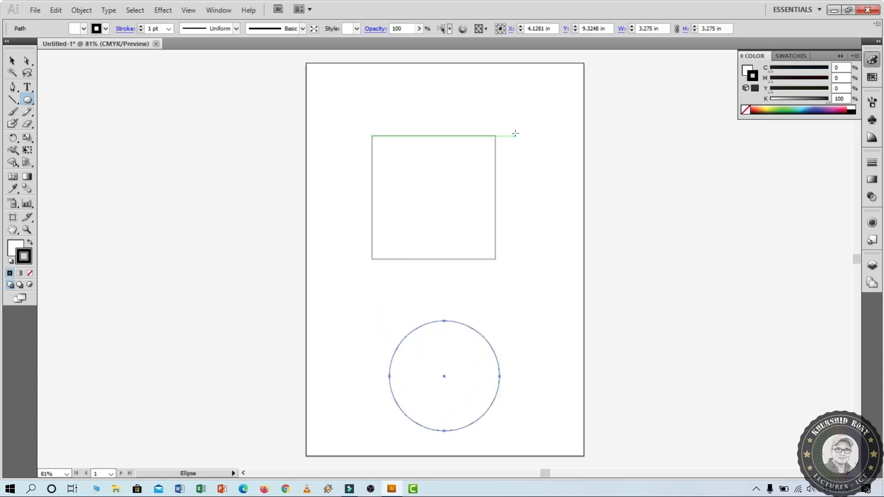
{"action": "left_click_drag", "start_coordinate": [524, 109], "coordinate": [578, 240]}
Create a six-sided polygon with a 2 in radius outside the artboard's left edge and move it further down.
{"action": "left_click_drag", "start_coordinate": [27, 99], "coordinate": [68, 143]}
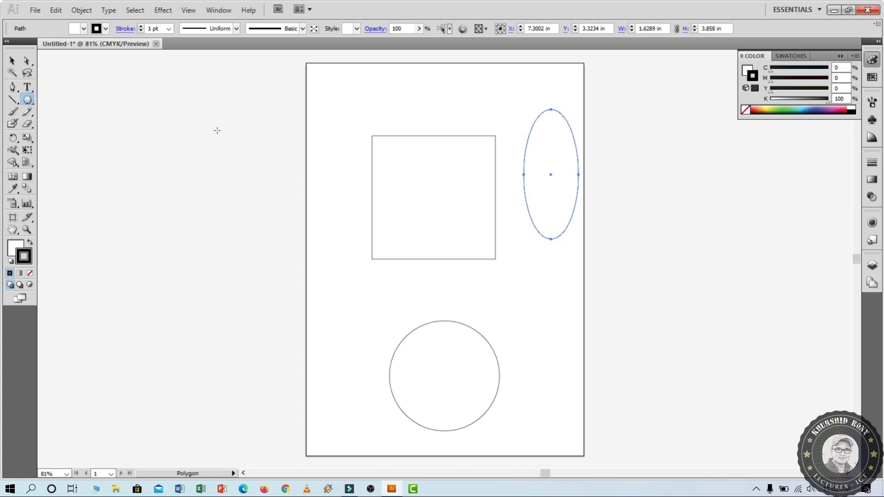
{"action": "left_click", "coordinate": [217, 131]}
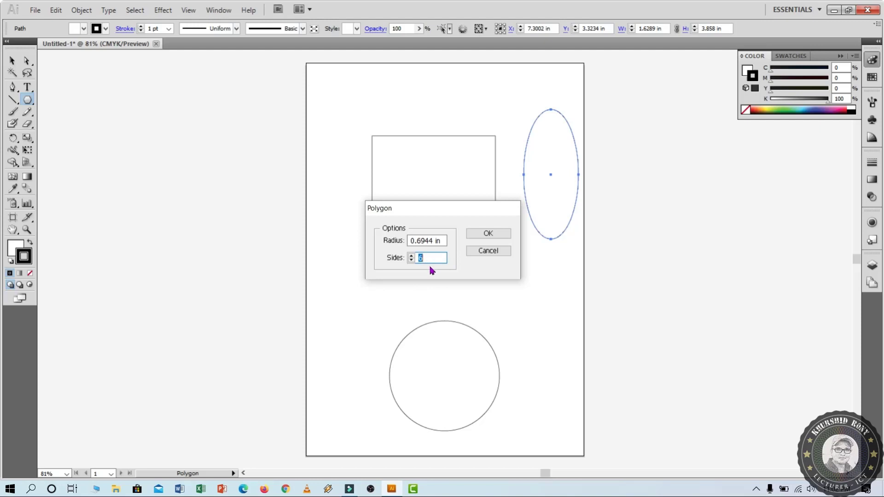
{"action": "left_click", "coordinate": [433, 260]}
{"action": "left_click", "coordinate": [434, 240]}
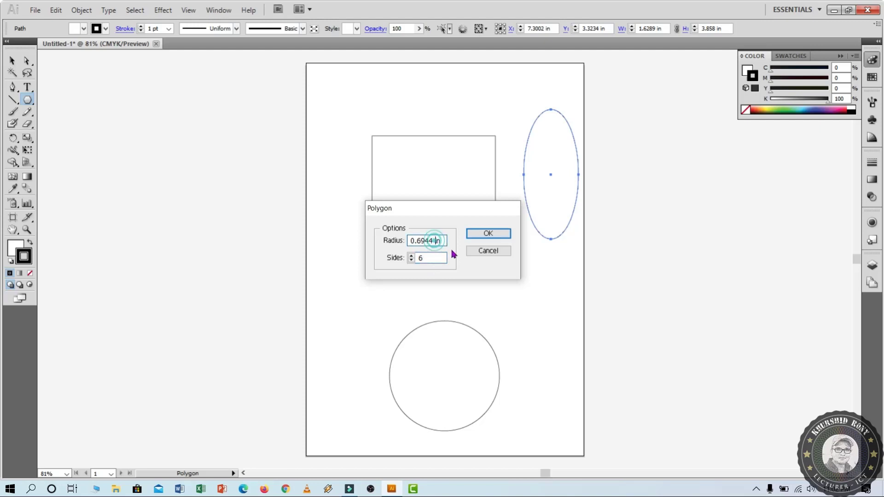
{"action": "key", "text": "BackSpace"}
{"action": "key", "text": "BackSpace"}
{"action": "key", "text": "BackSpace"}
{"action": "key", "text": "BackSpace"}
{"action": "key", "text": "BackSpace"}
{"action": "key", "text": "BackSpace"}
{"action": "type", "text": "2"}
{"action": "left_click", "coordinate": [486, 234]}
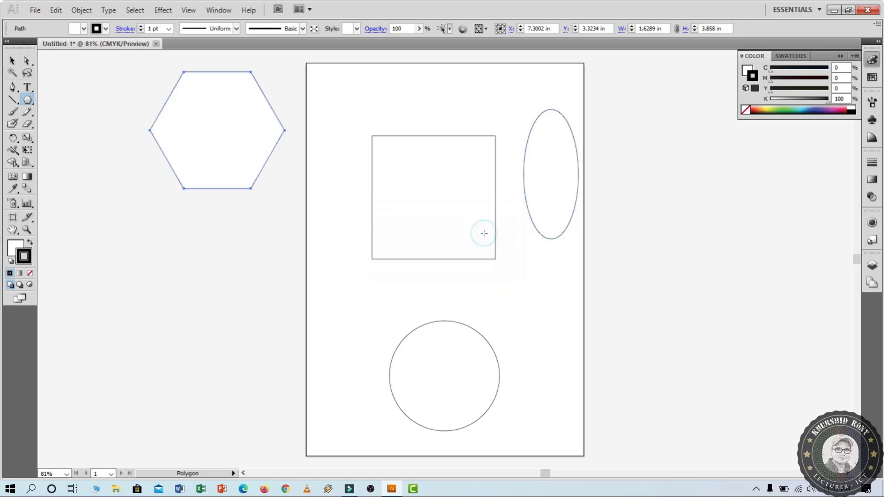
{"action": "left_click", "coordinate": [12, 60]}
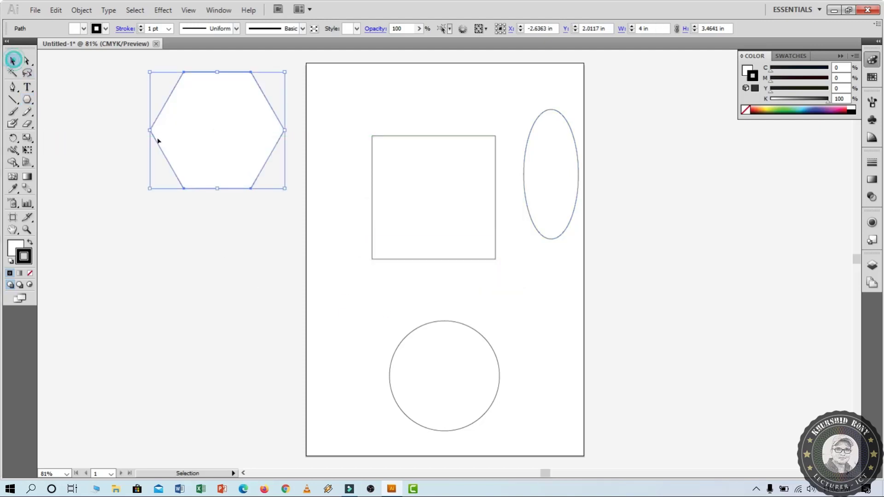
{"action": "left_click_drag", "start_coordinate": [220, 152], "coordinate": [211, 239]}
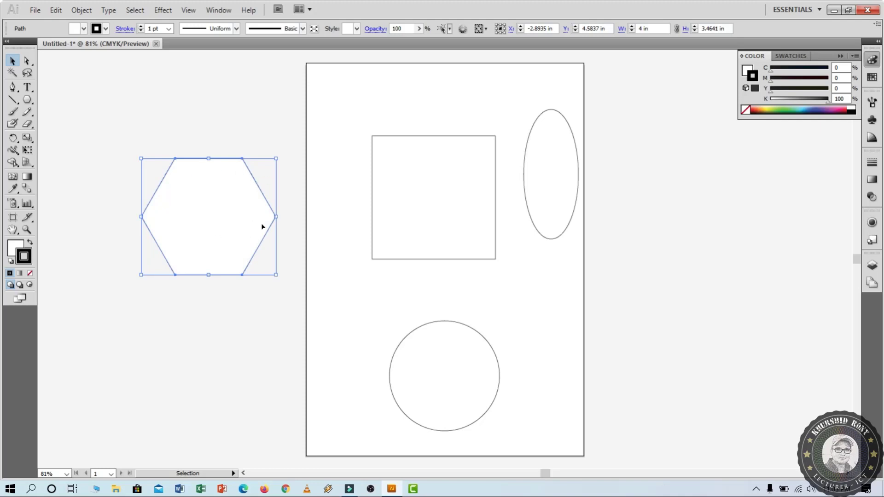
Delete the square and the upright ellipse from the artboard.
{"action": "left_click", "coordinate": [457, 174]}
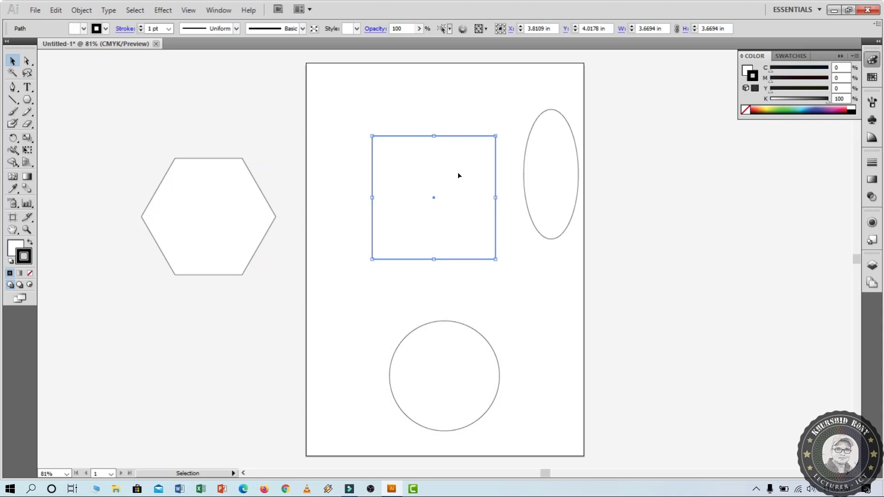
{"action": "key", "text": "Delete"}
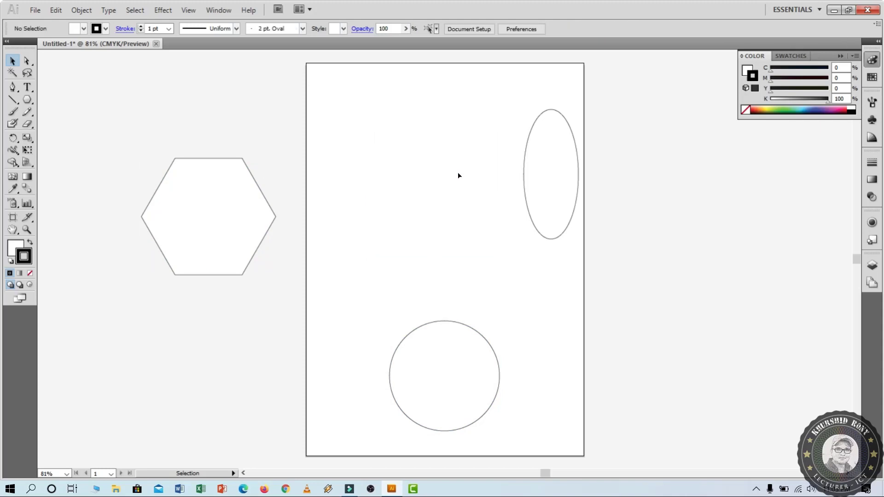
{"action": "left_click", "coordinate": [538, 151]}
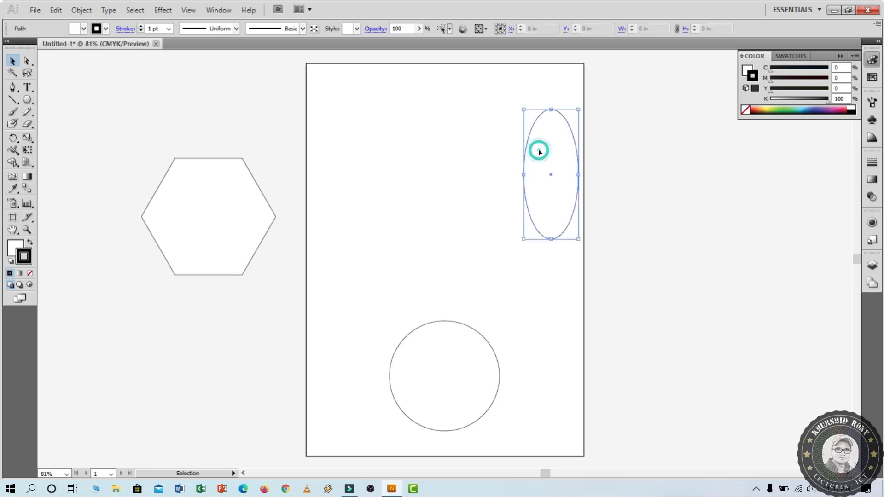
{"action": "key", "text": "Delete"}
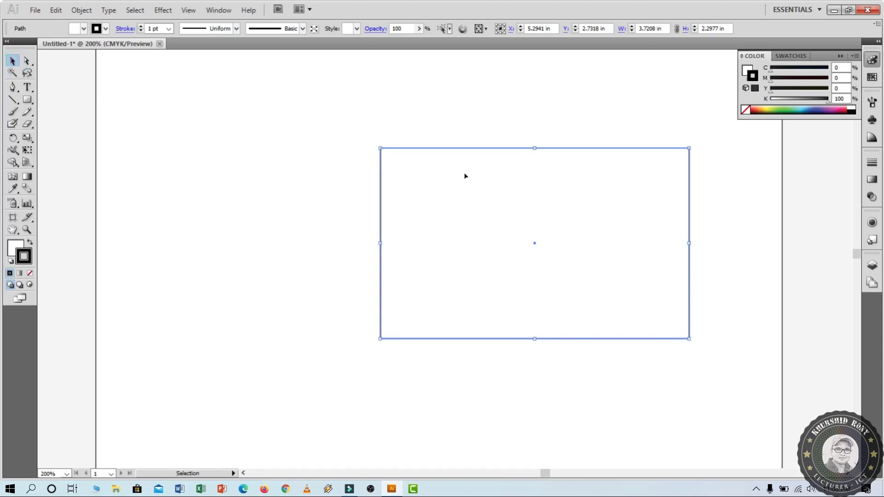
Draw a small upright rectangle about 1.03 by 1.65 in to the left of the large rectangle.
{"action": "left_click", "coordinate": [490, 211]}
{"action": "left_click", "coordinate": [27, 100]}
{"action": "left_click_drag", "start_coordinate": [183, 174], "coordinate": [268, 311]}
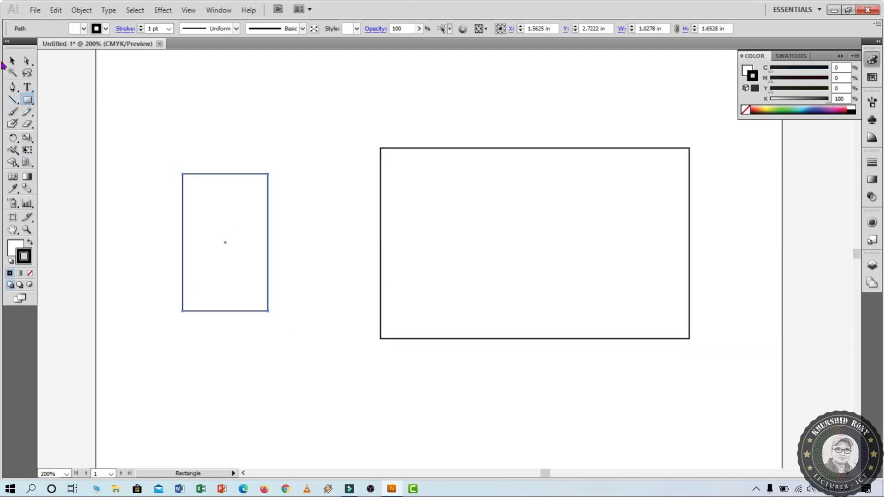
Shrink the large rectangle from its upper-right corner to about 2.19 in wide and stretch its top edge upward to about 2.34 in high.
{"action": "left_click", "coordinate": [12, 60]}
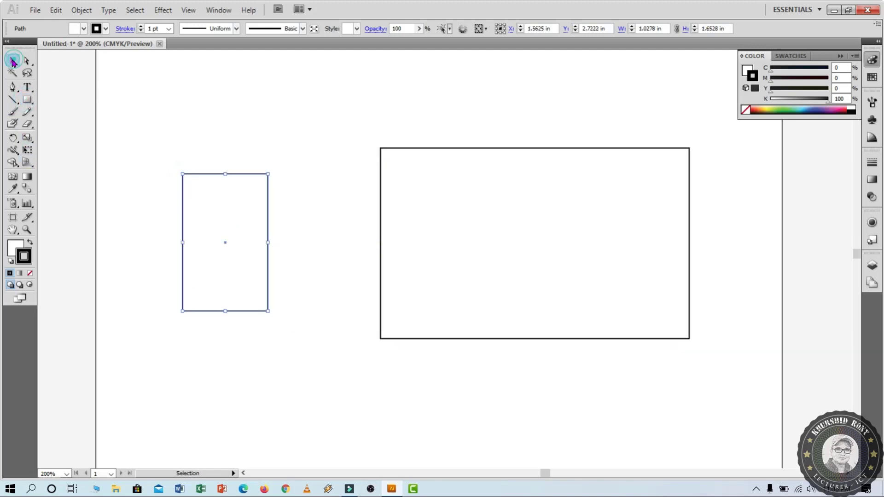
{"action": "left_click", "coordinate": [550, 208]}
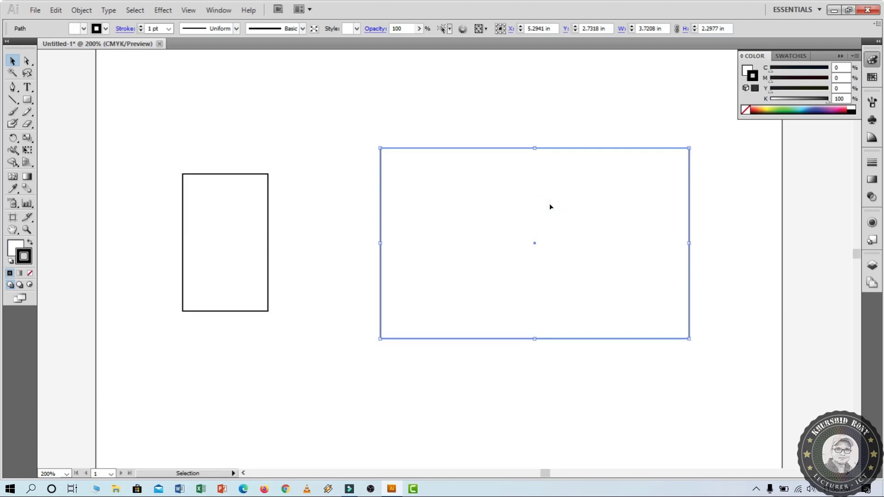
{"action": "left_click", "coordinate": [220, 209]}
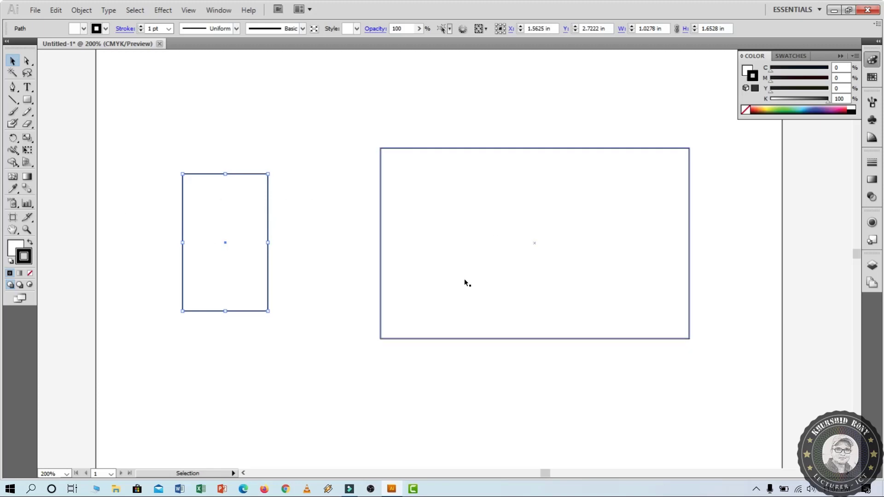
{"action": "left_click", "coordinate": [471, 202]}
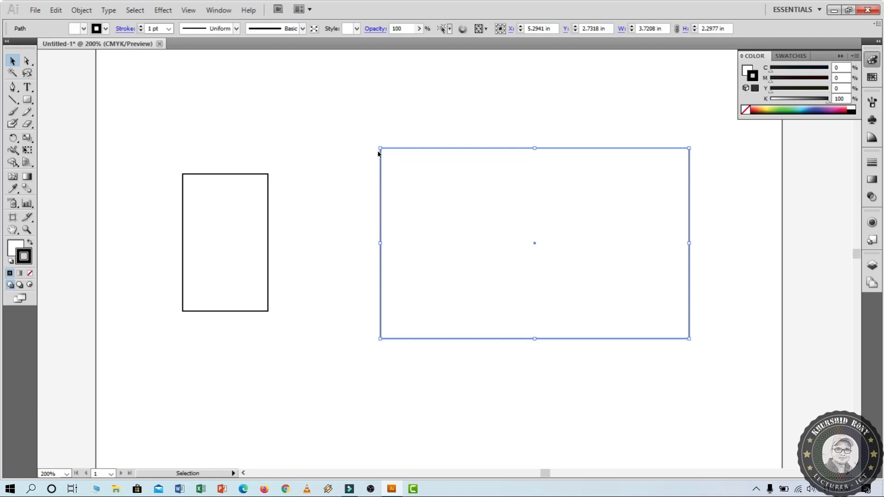
{"action": "left_click_drag", "start_coordinate": [381, 154], "coordinate": [279, 151]}
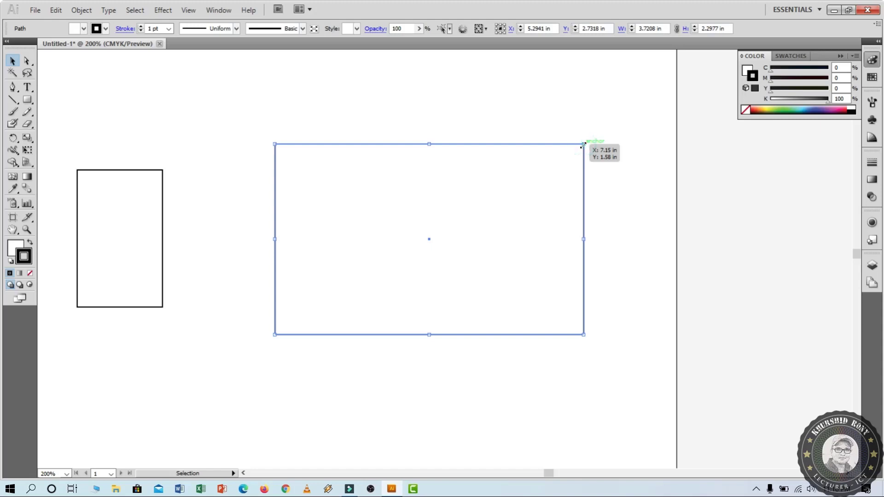
{"action": "left_click_drag", "start_coordinate": [583, 145], "coordinate": [456, 218]}
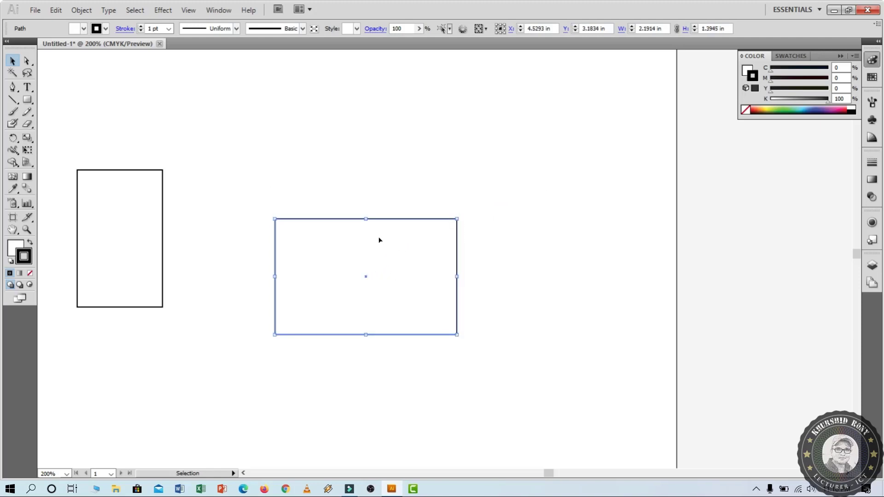
{"action": "left_click_drag", "start_coordinate": [367, 219], "coordinate": [377, 140]}
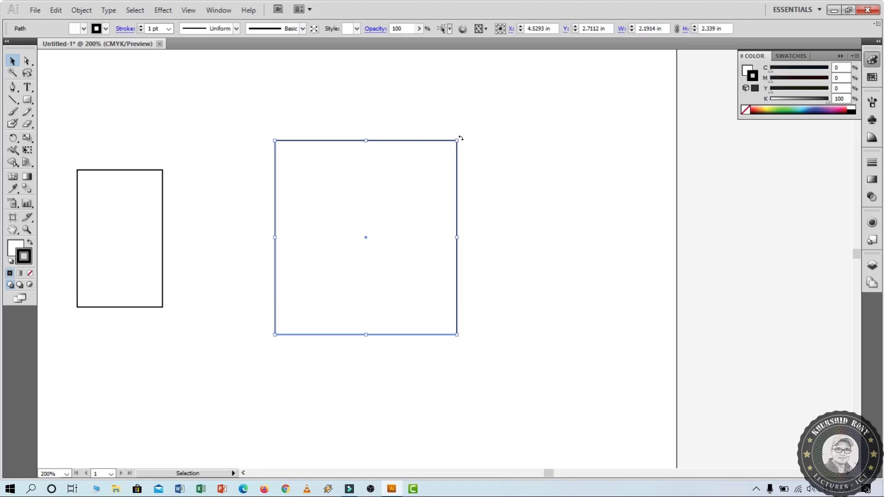
Rotate the large rectangle slightly clockwise and the small rectangle clockwise by a larger angle.
{"action": "left_click_drag", "start_coordinate": [460, 138], "coordinate": [360, 107]}
{"action": "left_click_drag", "start_coordinate": [502, 239], "coordinate": [425, 325]}
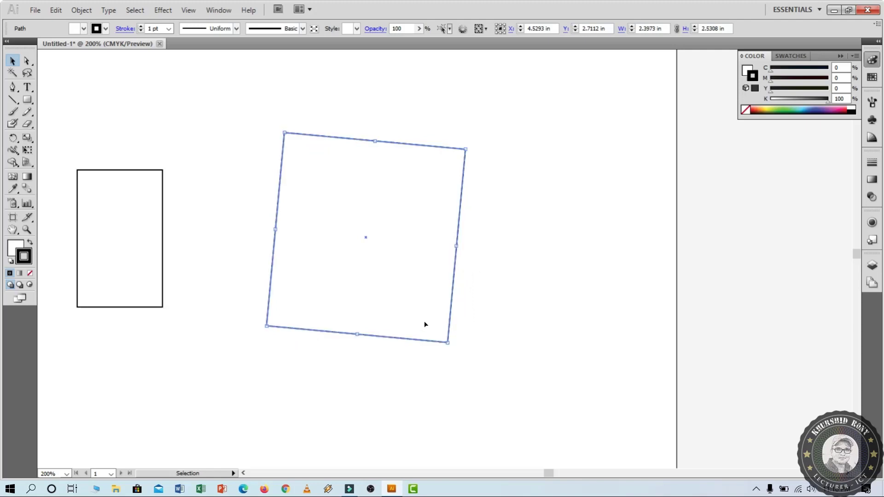
{"action": "left_click", "coordinate": [126, 194]}
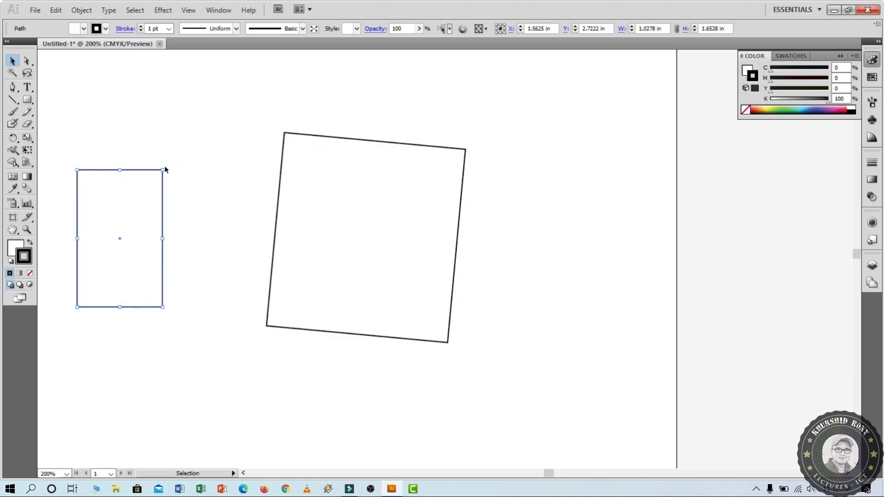
{"action": "left_click_drag", "start_coordinate": [165, 169], "coordinate": [194, 207]}
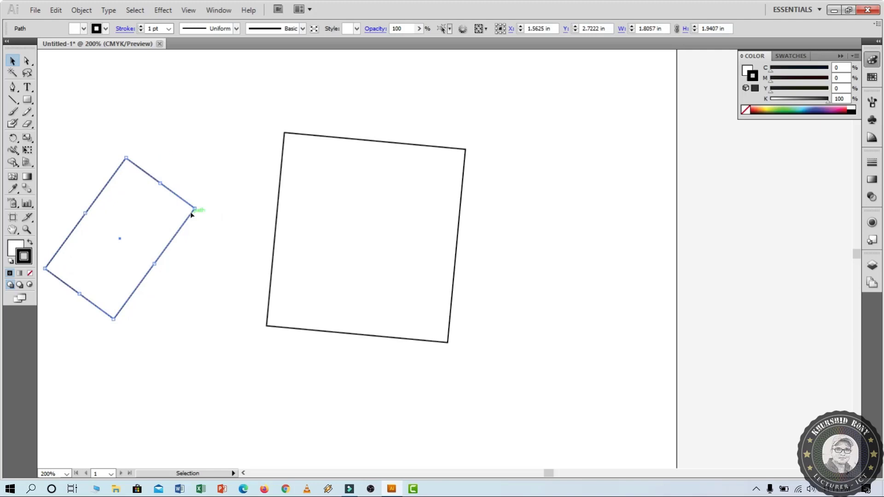
Enlarge the tilted large rectangle proportionally until its bounding box is about 2.95 by 3.12 in.
{"action": "left_click", "coordinate": [376, 141]}
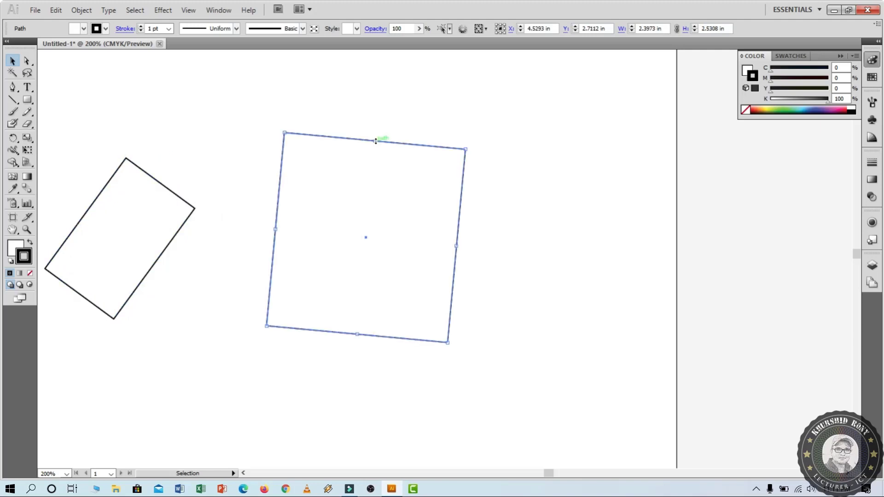
{"action": "key", "text": "shift"}
{"action": "left_click_drag", "start_coordinate": [375, 141], "coordinate": [387, 96]}
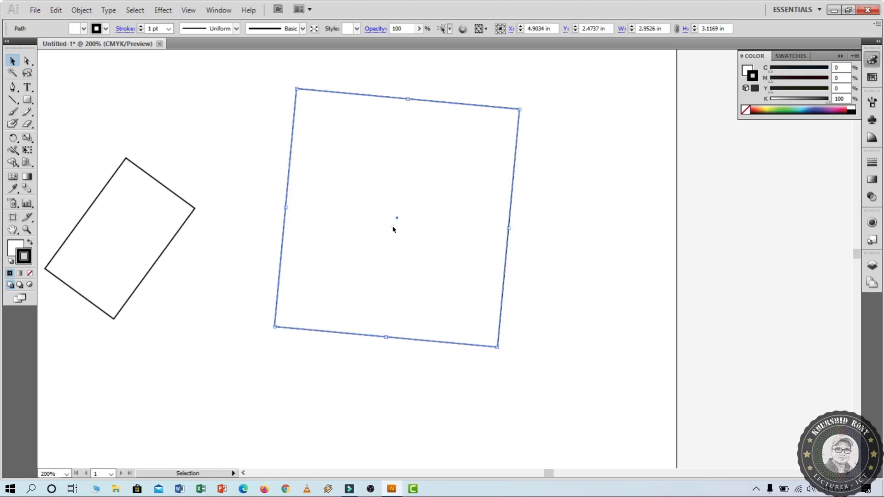
Move the tilted large rectangle around the artboard, ending at about X 4.64 in and Y 2.72 in, and deselect it.
{"action": "left_click_drag", "start_coordinate": [392, 227], "coordinate": [534, 227]}
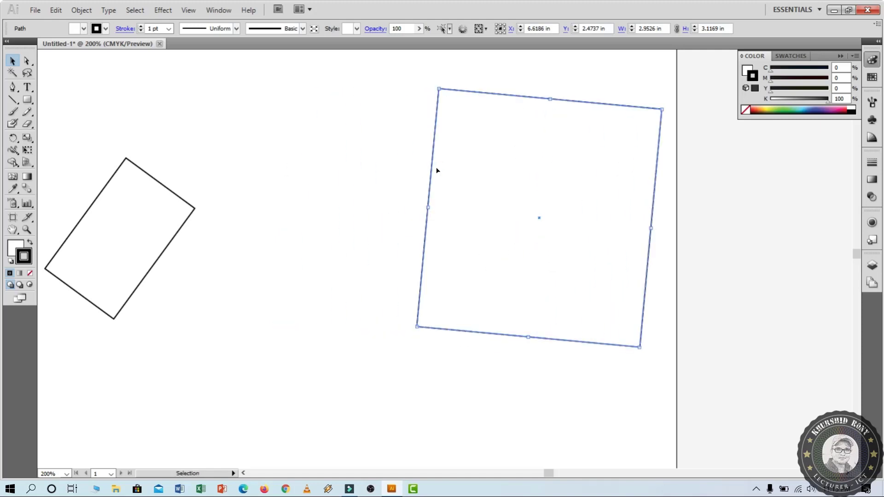
{"action": "left_click_drag", "start_coordinate": [433, 166], "coordinate": [264, 167]}
{"action": "left_click_drag", "start_coordinate": [422, 110], "coordinate": [402, 220]}
{"action": "left_click_drag", "start_coordinate": [350, 334], "coordinate": [375, 243]}
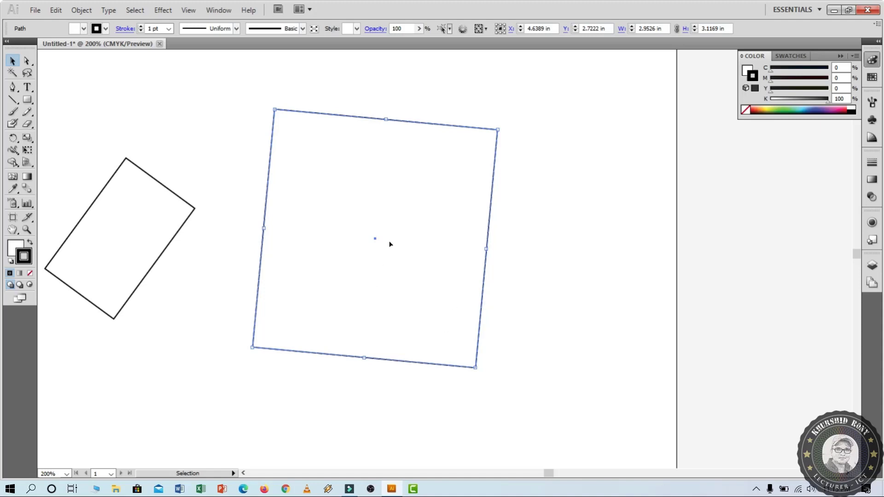
{"action": "left_click", "coordinate": [637, 246]}
Select both rectangles and resize them together from the upper-right corner until the large one is about 3.59 by 2.64 in.
{"action": "left_click", "coordinate": [396, 198]}
{"action": "left_click", "coordinate": [138, 223], "text": "shift"}
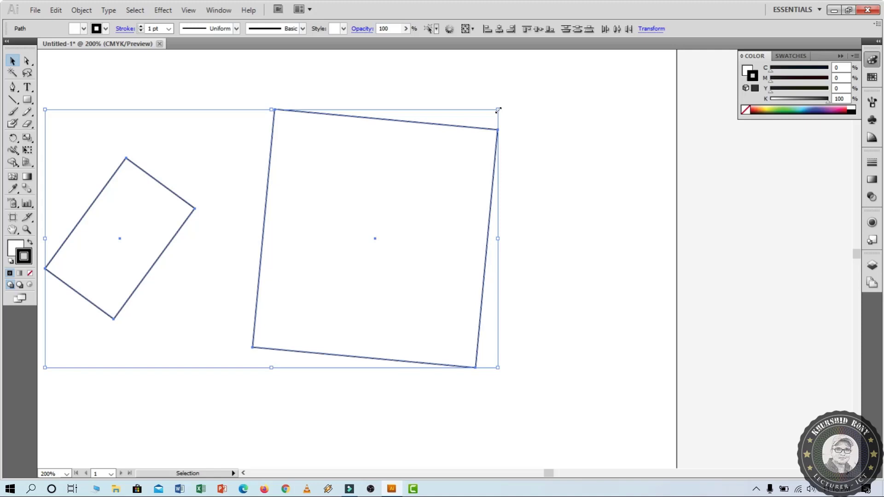
{"action": "left_click_drag", "start_coordinate": [499, 110], "coordinate": [431, 218]}
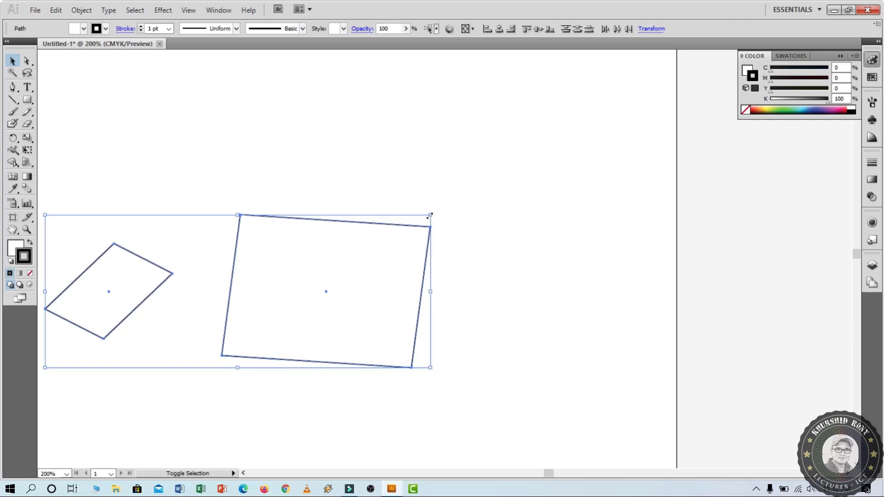
{"action": "left_click_drag", "start_coordinate": [428, 213], "coordinate": [552, 73]}
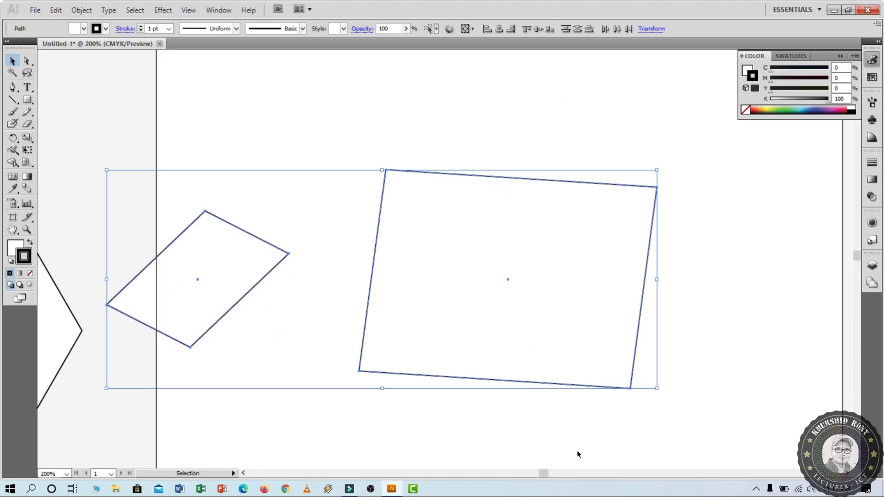
{"action": "left_click", "coordinate": [776, 254]}
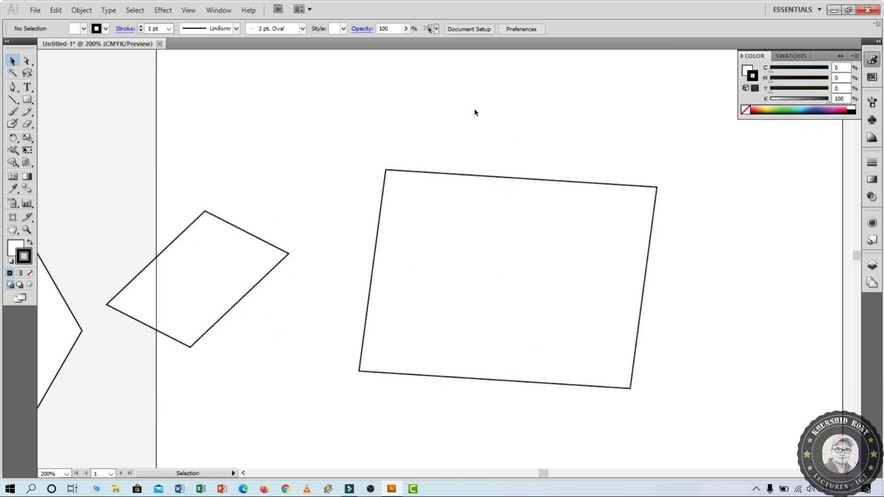
Select the two slanted shapes one at a time and move the small one fully onto the artboard.
{"action": "left_click", "coordinate": [520, 221]}
{"action": "left_click", "coordinate": [193, 285]}
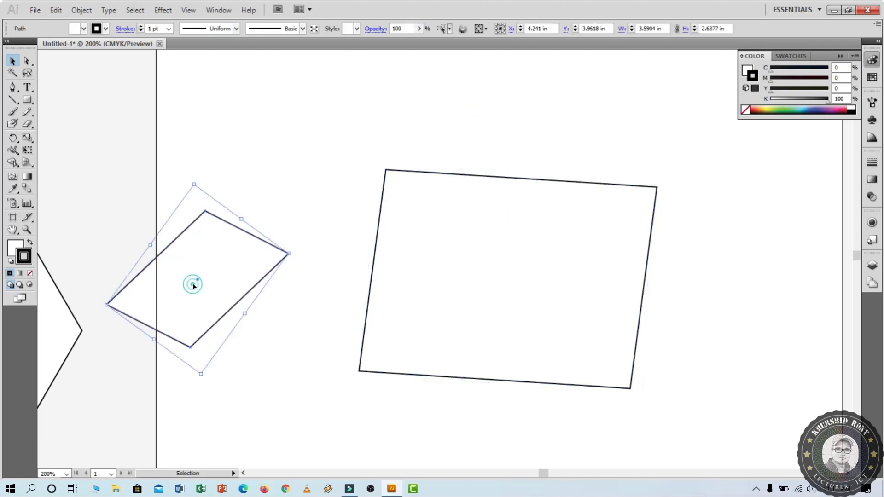
{"action": "left_click", "coordinate": [651, 244]}
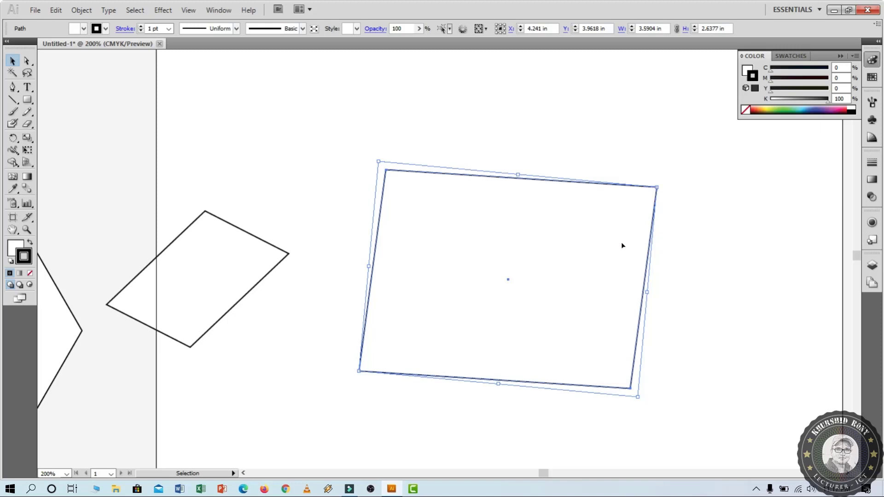
Draw an ellipse about 0.61 by 0.53 in above the gap between the two slanted shapes.
{"action": "left_click_drag", "start_coordinate": [27, 100], "coordinate": [60, 125]}
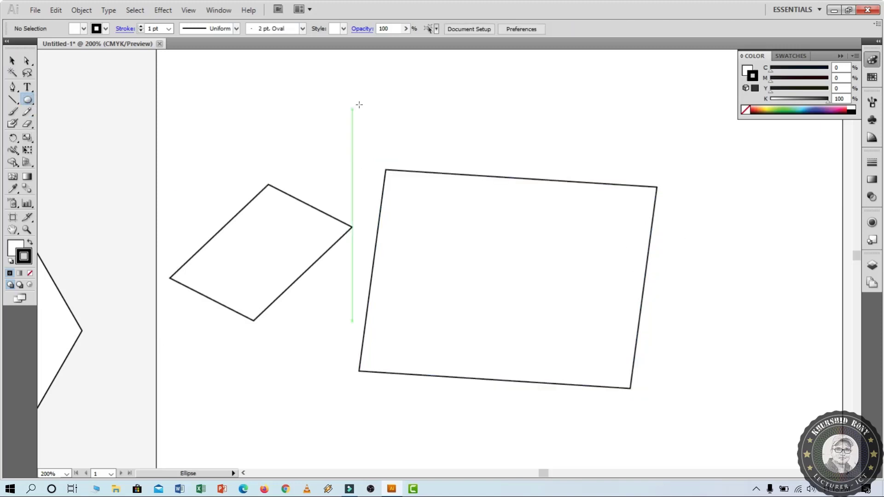
{"action": "left_click_drag", "start_coordinate": [352, 94], "coordinate": [403, 139]}
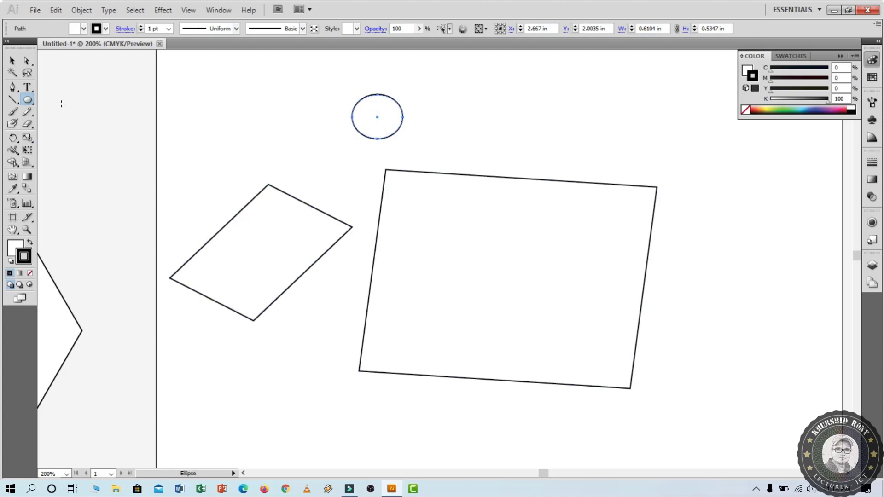
{"action": "left_click", "coordinate": [12, 61]}
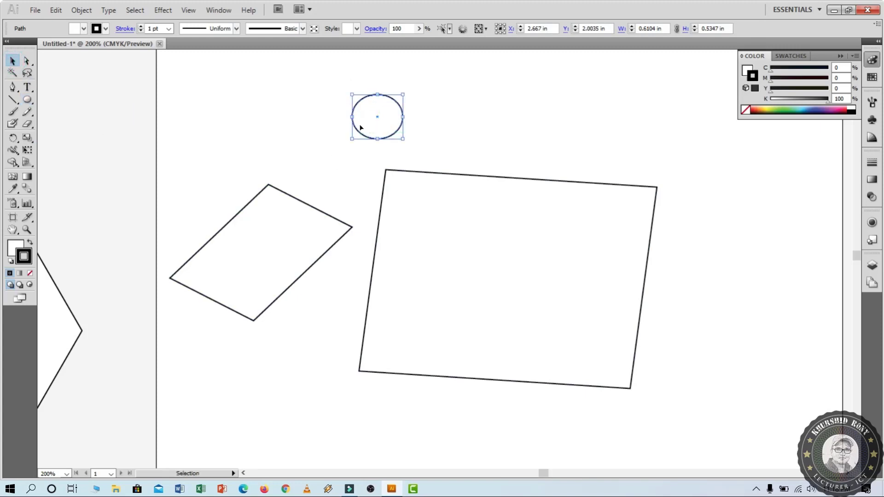
Add both slanted shapes to the ellipse's selection, then remove the ellipse and the small shape from it.
{"action": "left_click", "coordinate": [244, 236], "text": "shift"}
{"action": "left_click", "coordinate": [498, 250], "text": "shift"}
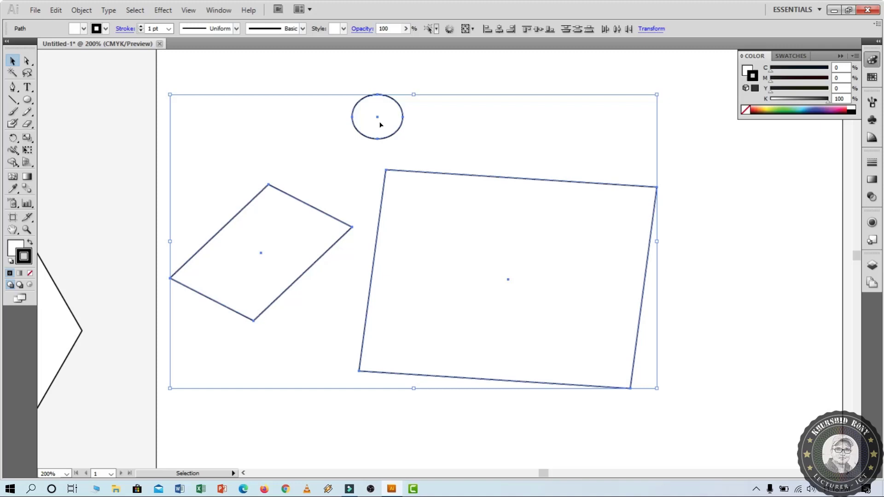
{"action": "key", "text": "shift"}
{"action": "left_click", "coordinate": [388, 124], "text": "shift"}
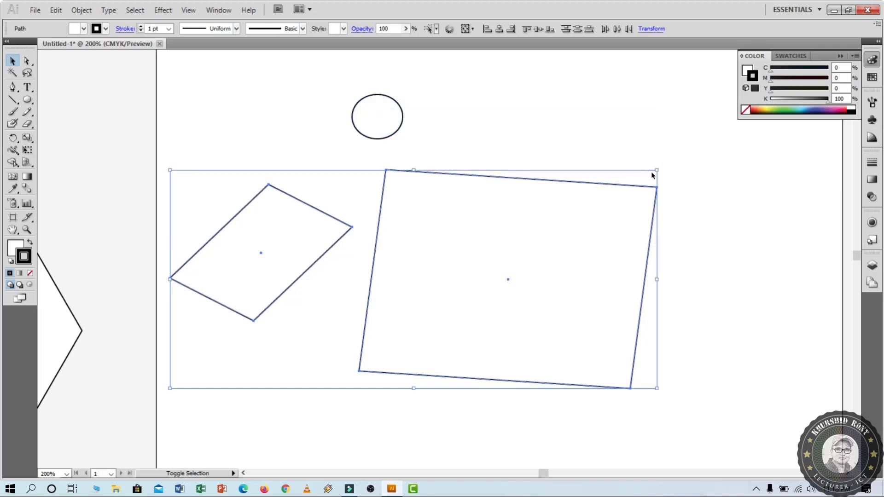
{"action": "left_click", "coordinate": [227, 247], "text": "shift"}
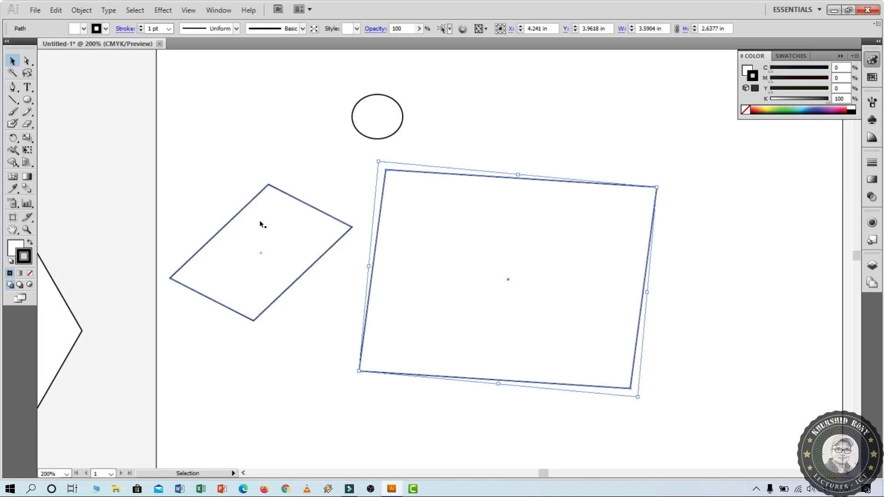
Reshape the large shape by moving its upper-right anchor to about X 6.86, Y 2.20 in and its lower-right anchor to about X 4.90, Y 4.38 in.
{"action": "left_click", "coordinate": [26, 66]}
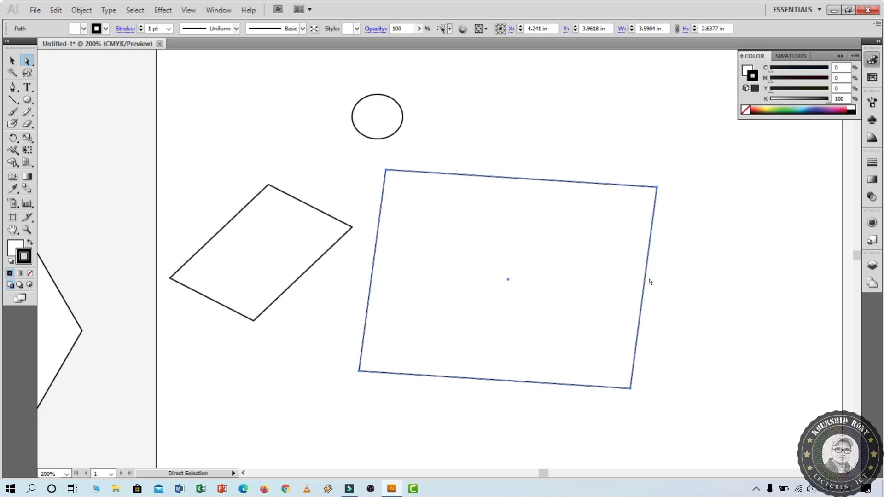
{"action": "left_click", "coordinate": [657, 188]}
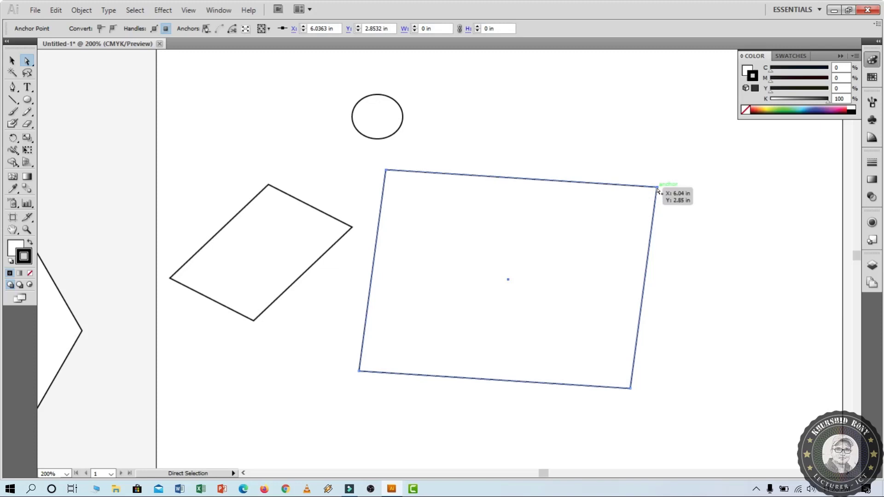
{"action": "left_click_drag", "start_coordinate": [657, 189], "coordinate": [726, 134]}
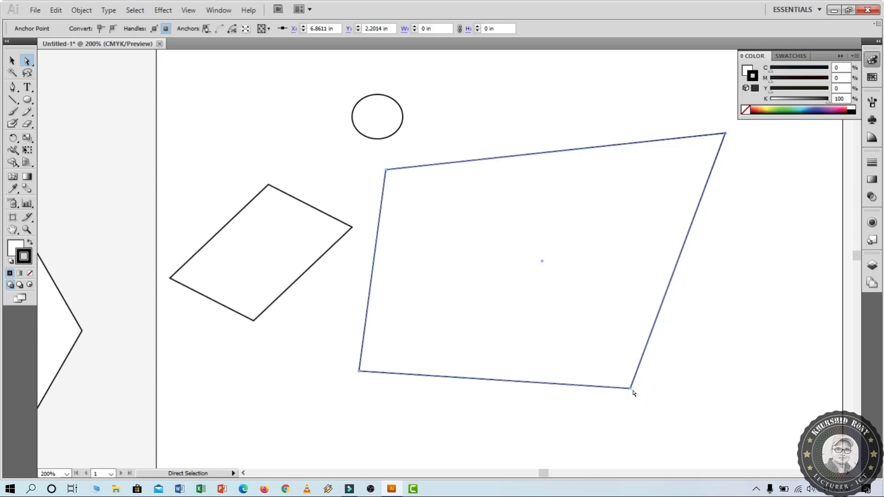
{"action": "left_click_drag", "start_coordinate": [631, 389], "coordinate": [563, 314]}
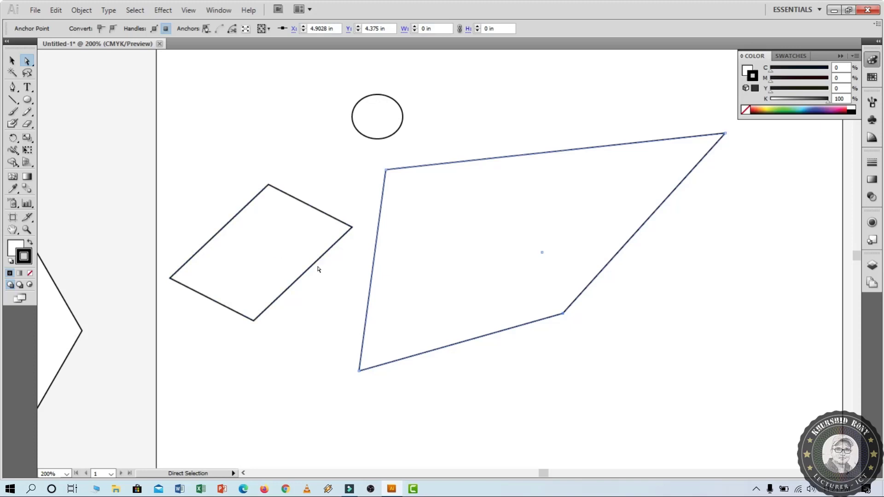
Select the large quadrilateral, the small slanted shape and the ellipse together and group them.
{"action": "left_click", "coordinate": [12, 60]}
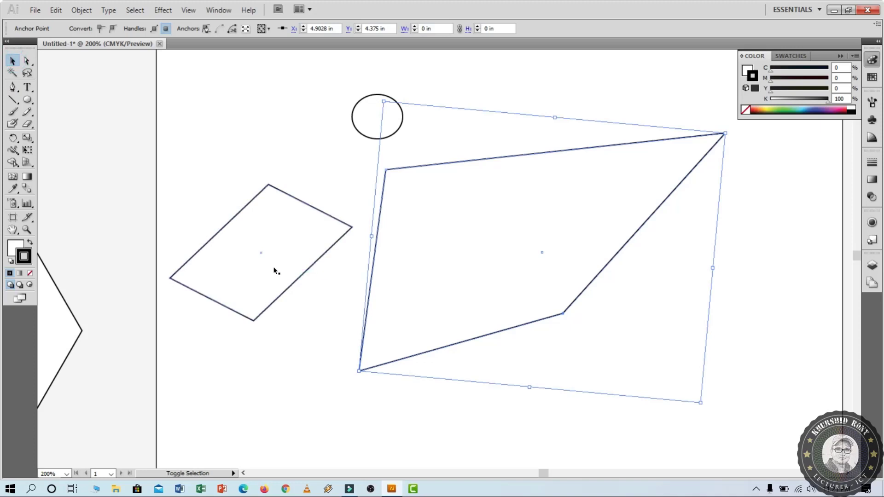
{"action": "left_click", "coordinate": [282, 249], "text": "shift"}
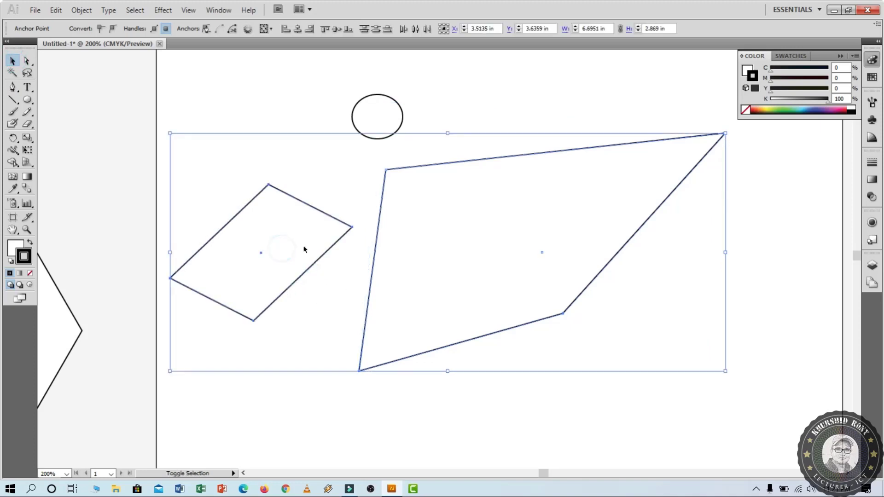
{"action": "left_click", "coordinate": [376, 112], "text": "shift"}
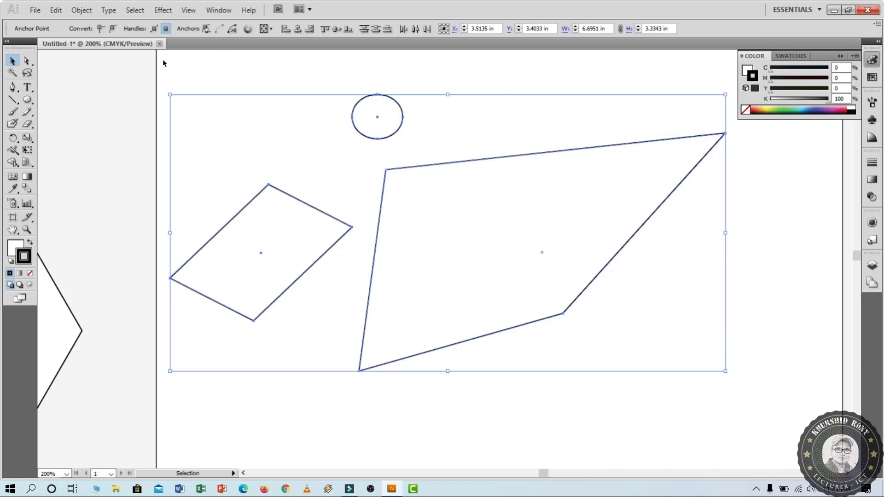
{"action": "left_click", "coordinate": [86, 12]}
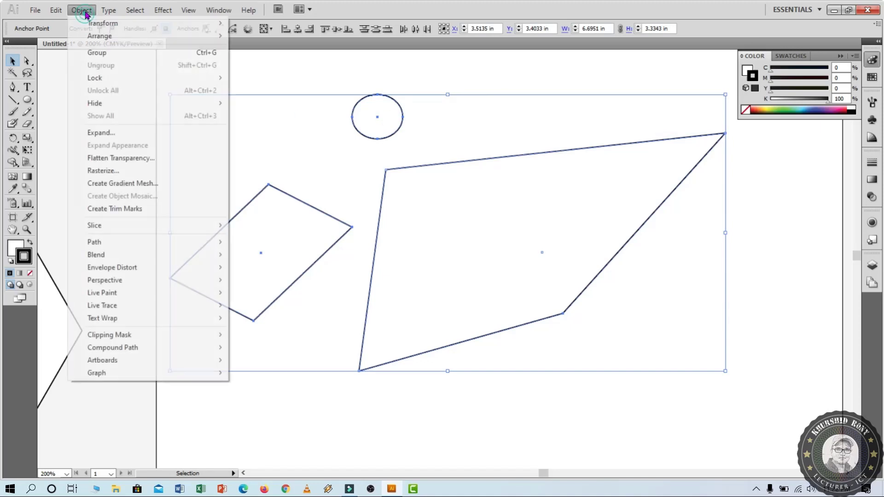
{"action": "left_click", "coordinate": [97, 53]}
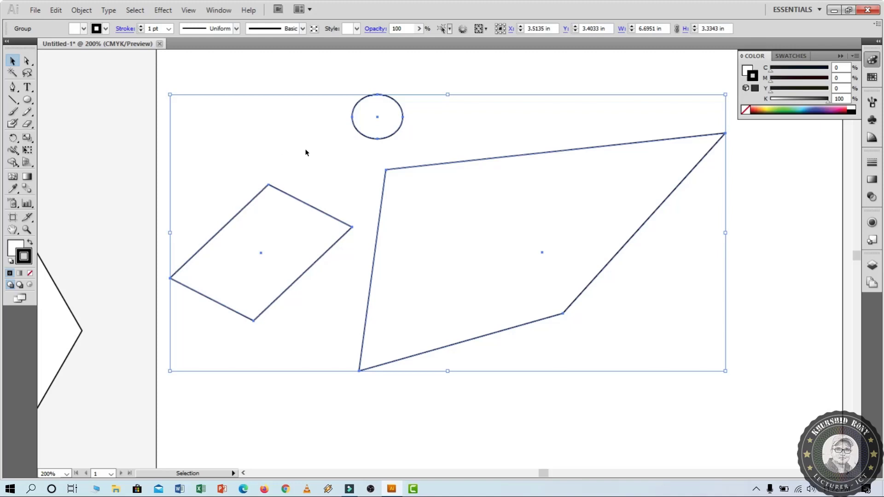
Deselect the group, then move it as one object around the artboard, ending at about X 3.55 in and Y 3.27 in.
{"action": "mouse_move", "coordinate": [308, 142]}
{"action": "left_mouse_down"}
{"action": "mouse_move", "coordinate": [373, 251]}
{"action": "mouse_move", "coordinate": [299, 142]}
{"action": "left_mouse_up"}
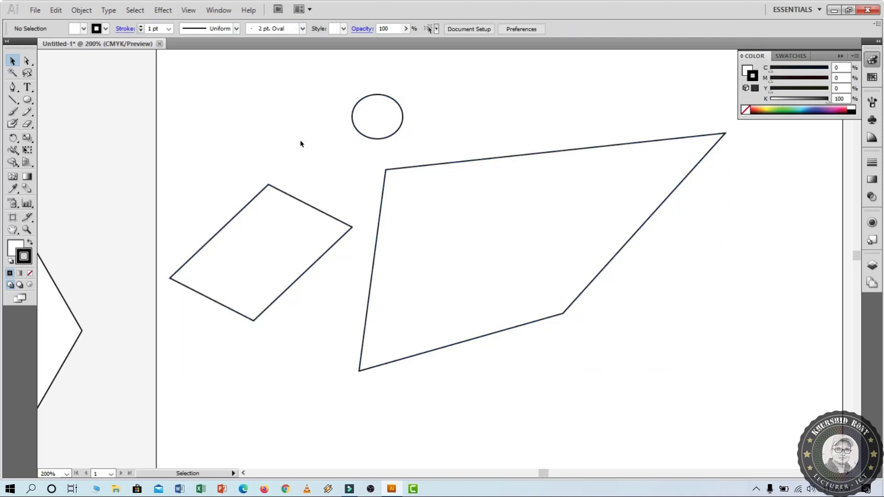
{"action": "left_click_drag", "start_coordinate": [571, 224], "coordinate": [593, 207]}
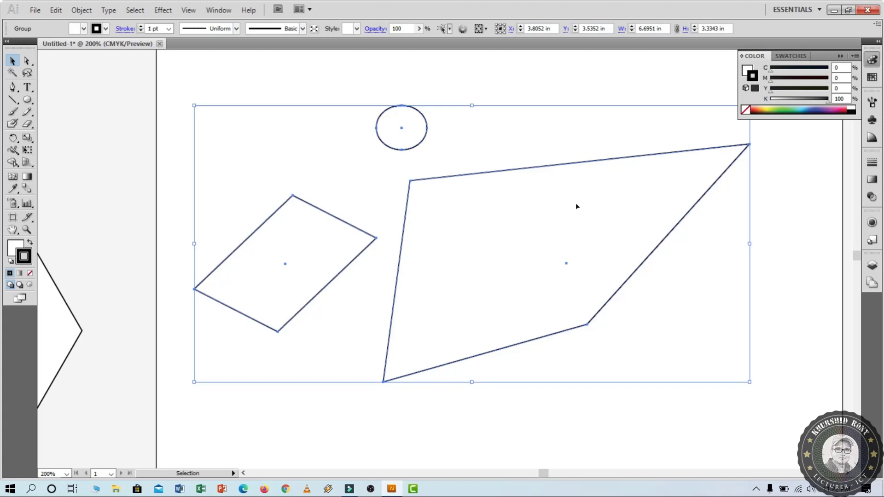
{"action": "left_click_drag", "start_coordinate": [576, 206], "coordinate": [445, 225]}
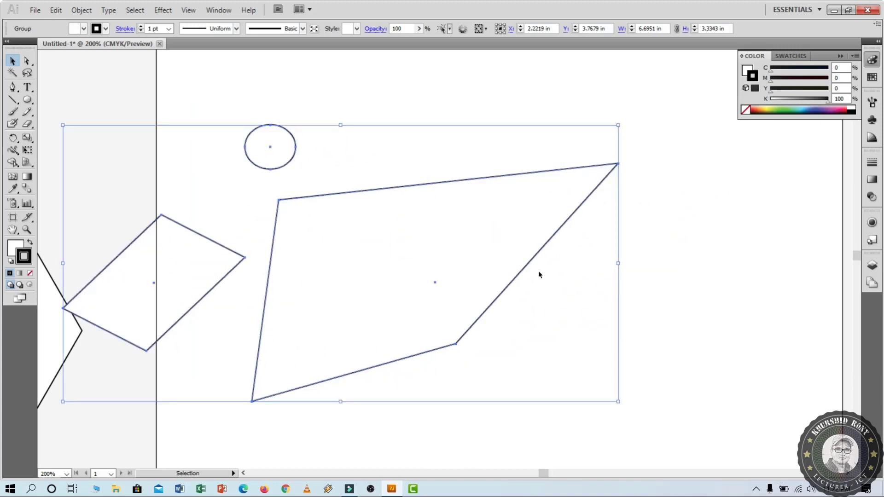
{"action": "left_click_drag", "start_coordinate": [550, 299], "coordinate": [693, 345]}
{"action": "left_click_drag", "start_coordinate": [443, 239], "coordinate": [598, 227]}
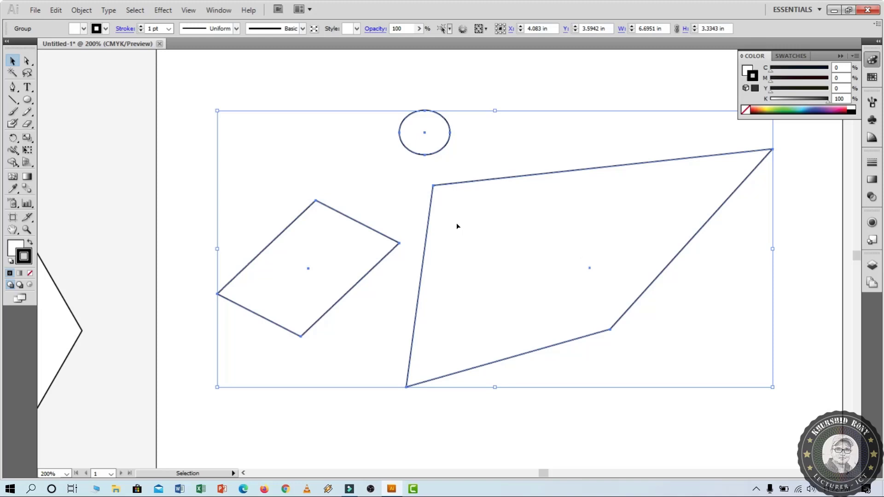
{"action": "left_click_drag", "start_coordinate": [620, 193], "coordinate": [597, 231]}
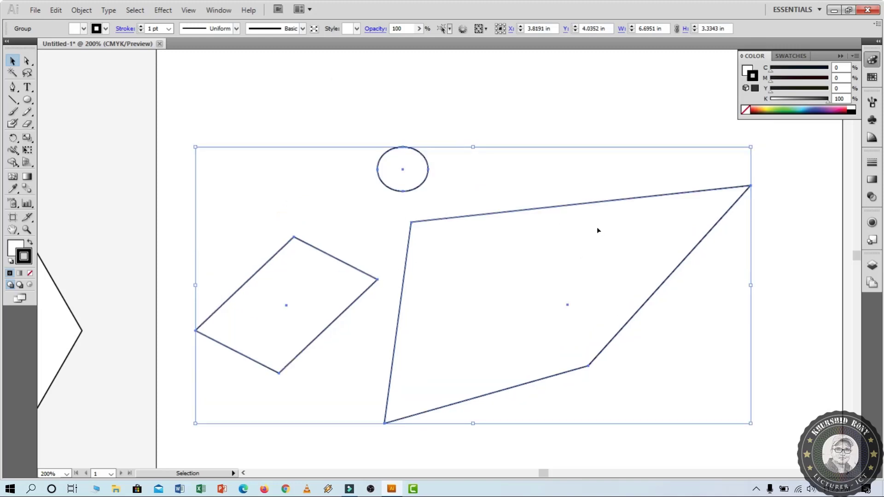
{"action": "left_click_drag", "start_coordinate": [573, 254], "coordinate": [551, 189]}
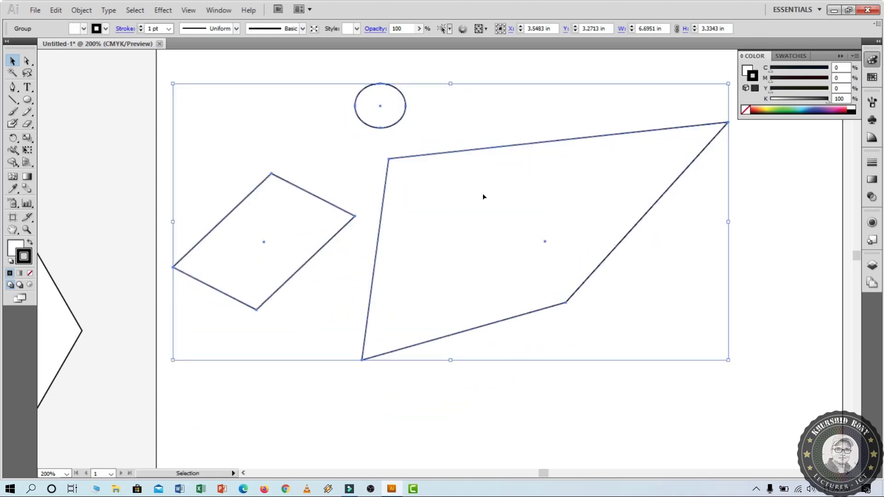
Ungroup the three shapes and clear the selection.
{"action": "left_click", "coordinate": [82, 9]}
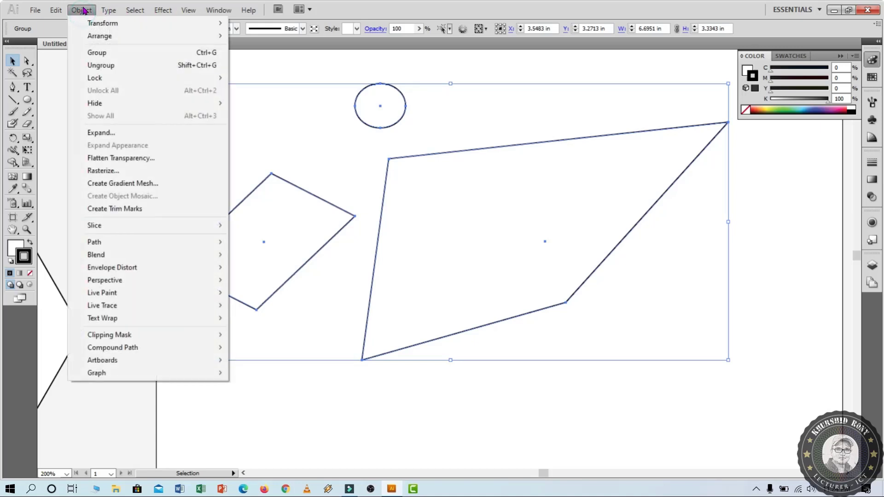
{"action": "left_click", "coordinate": [109, 67]}
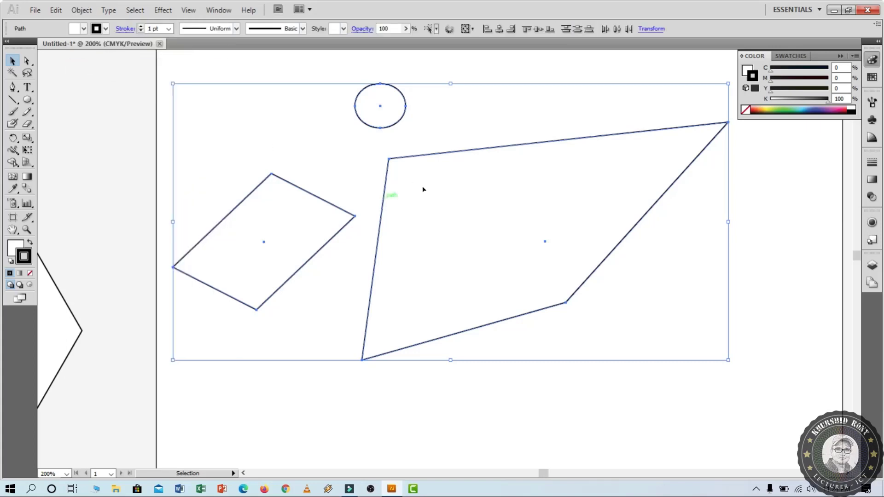
{"action": "left_click", "coordinate": [479, 220]}
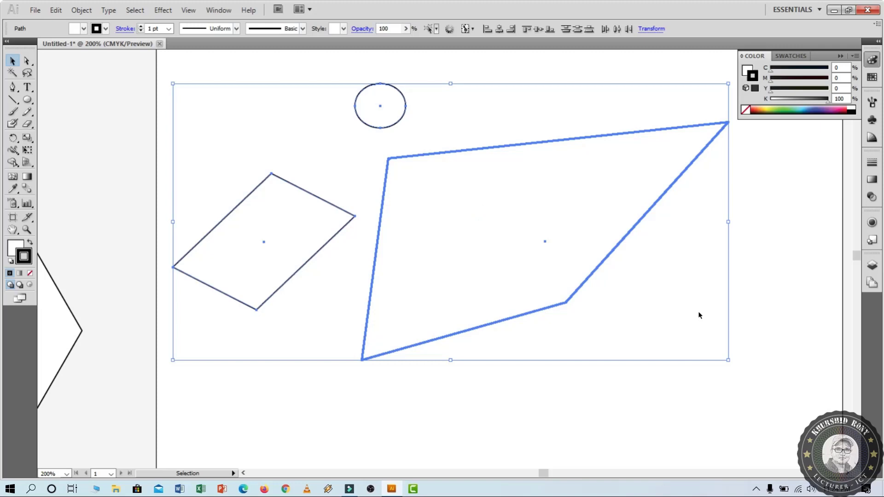
{"action": "left_click", "coordinate": [314, 125]}
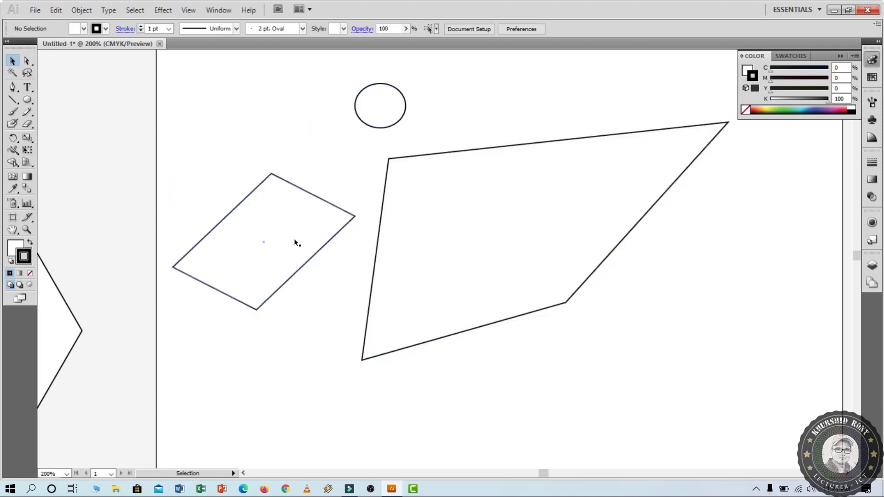
Move the three shapes separately, shifting the ellipse left, the small slanted shape down and the large quadrilateral to a new spot.
{"action": "left_click", "coordinate": [289, 225]}
{"action": "left_click_drag", "start_coordinate": [517, 215], "coordinate": [605, 290]}
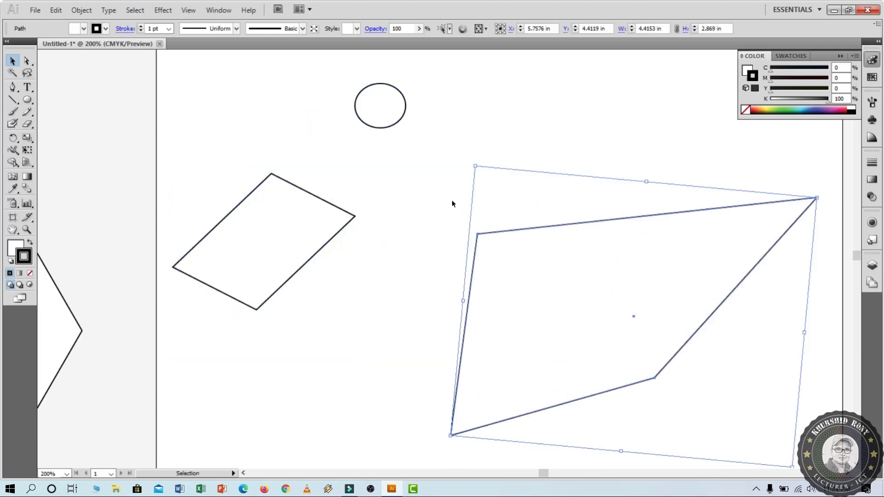
{"action": "left_click_drag", "start_coordinate": [382, 112], "coordinate": [299, 93]}
{"action": "left_click_drag", "start_coordinate": [266, 223], "coordinate": [296, 315]}
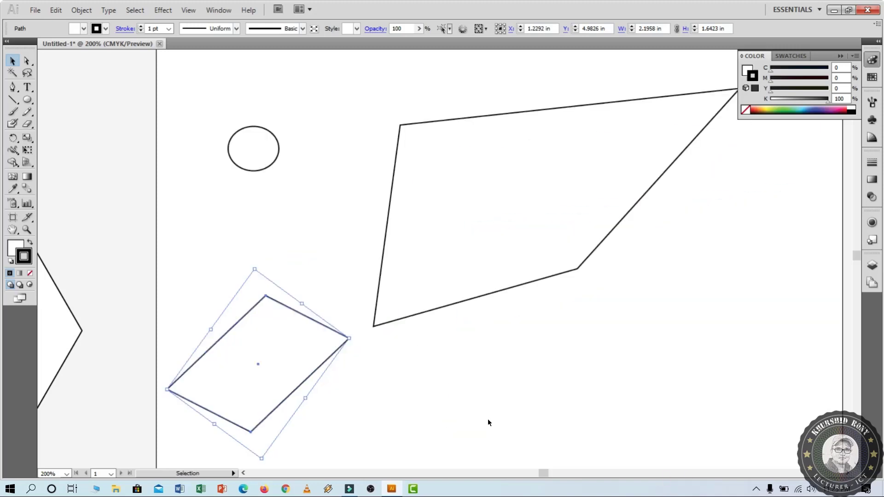
Select the small ellipse and lock it.
{"action": "left_click", "coordinate": [251, 144]}
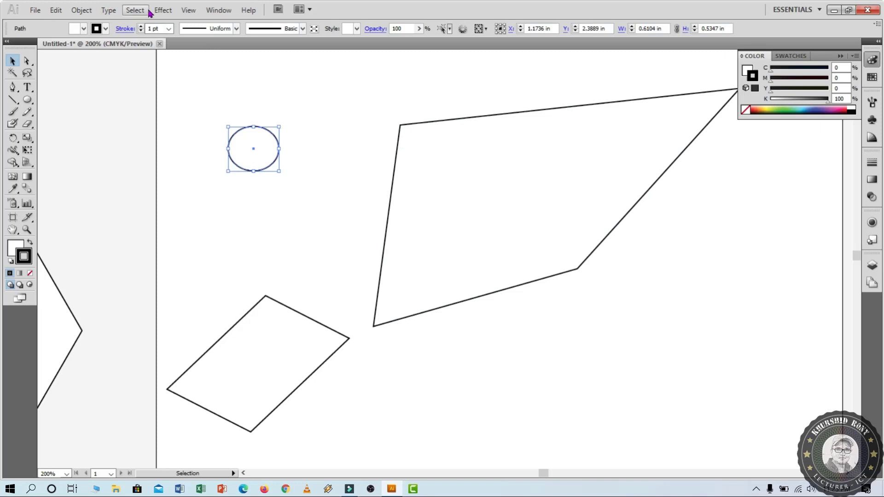
{"action": "left_click", "coordinate": [84, 9]}
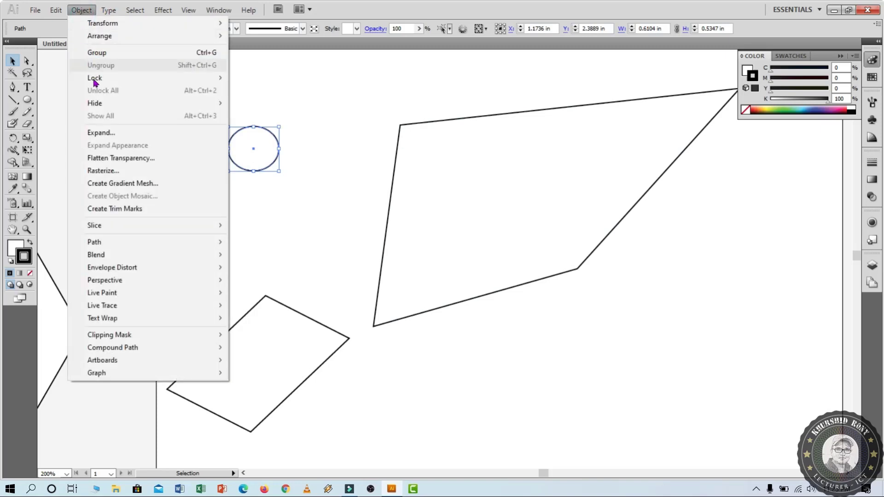
{"action": "mouse_move", "coordinate": [97, 81]}
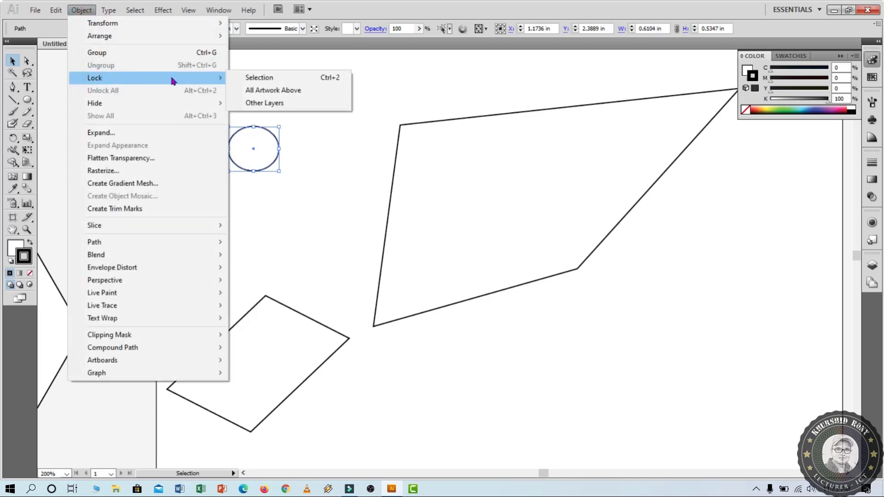
{"action": "left_click", "coordinate": [251, 78]}
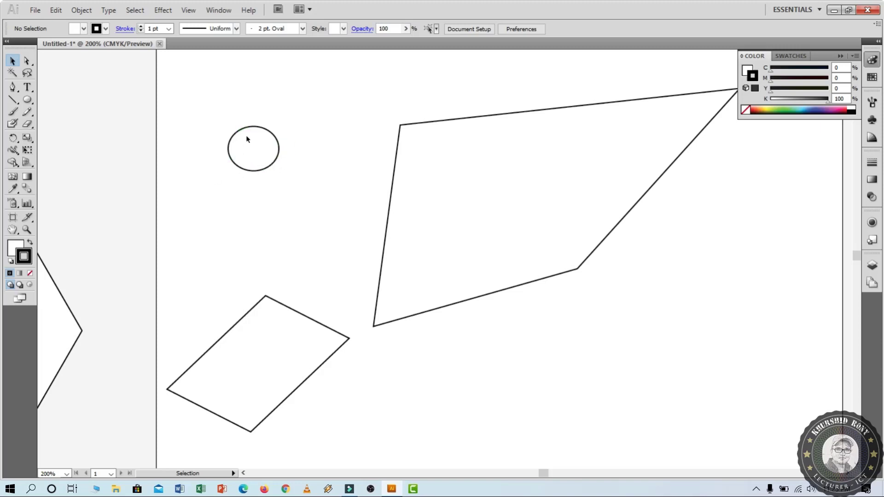
Try to move the locked ellipse, and move the small slanted shape beside it and the large quadrilateral to about X 5.45 in, Y 3.13 in.
{"action": "left_click_drag", "start_coordinate": [246, 138], "coordinate": [350, 112]}
{"action": "left_click", "coordinate": [205, 82]}
{"action": "left_click_drag", "start_coordinate": [316, 212], "coordinate": [334, 253]}
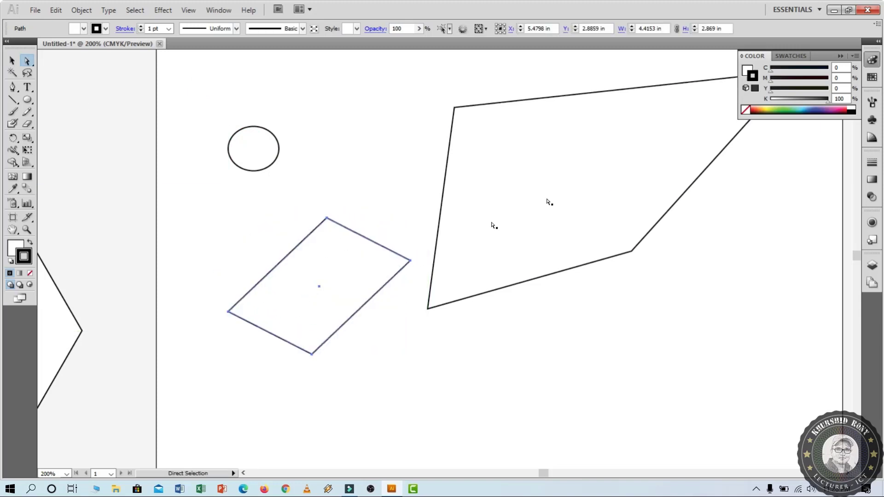
{"action": "left_click_drag", "start_coordinate": [557, 170], "coordinate": [547, 261]}
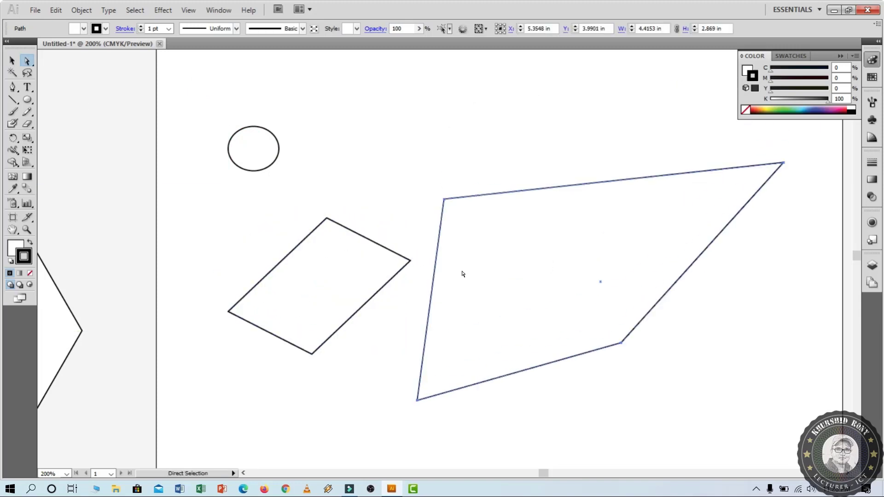
{"action": "left_click", "coordinate": [257, 145]}
{"action": "left_click_drag", "start_coordinate": [265, 151], "coordinate": [317, 167]}
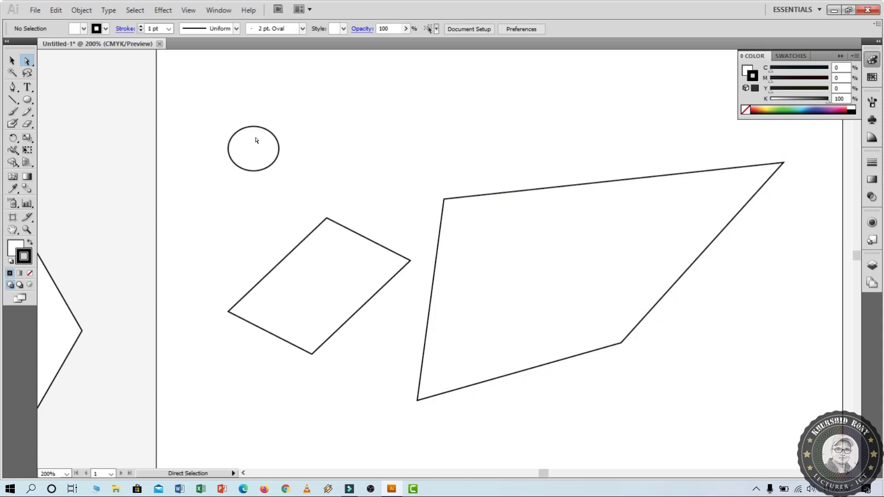
{"action": "left_click_drag", "start_coordinate": [337, 271], "coordinate": [359, 197]}
{"action": "left_click_drag", "start_coordinate": [510, 266], "coordinate": [517, 194]}
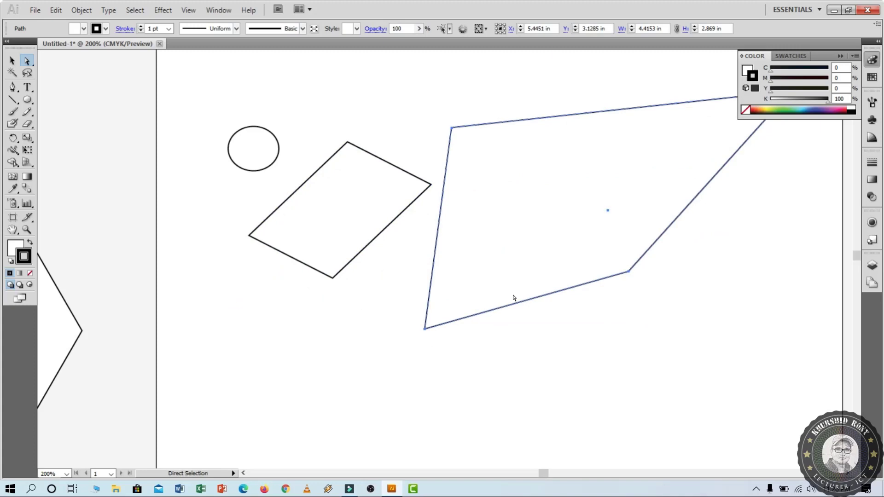
Clear the selection and unlock all locked objects.
{"action": "left_click", "coordinate": [511, 336]}
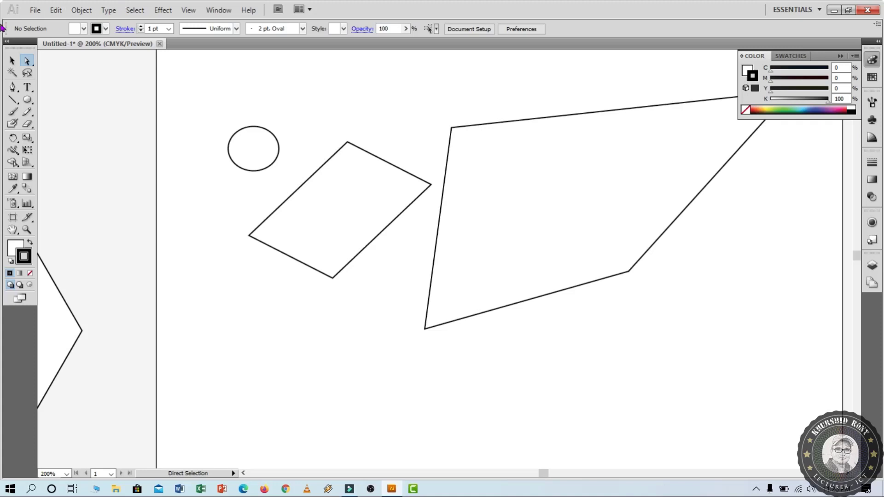
{"action": "left_click", "coordinate": [81, 14]}
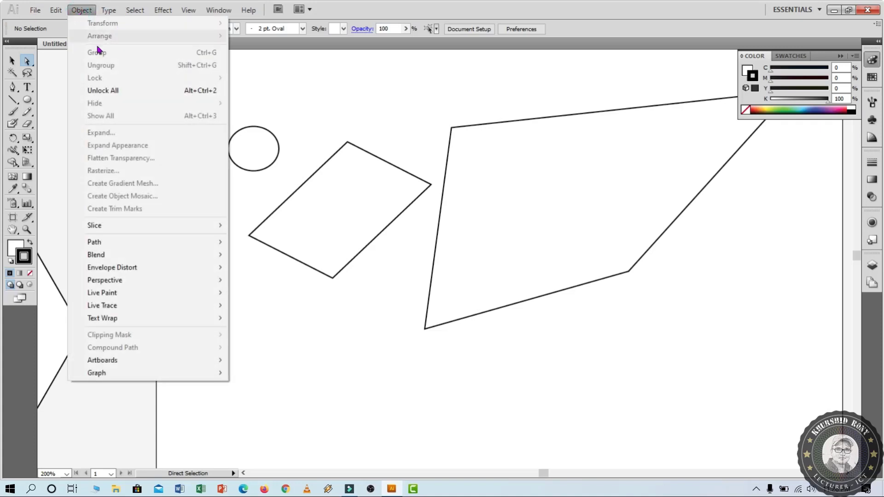
{"action": "left_click", "coordinate": [111, 91]}
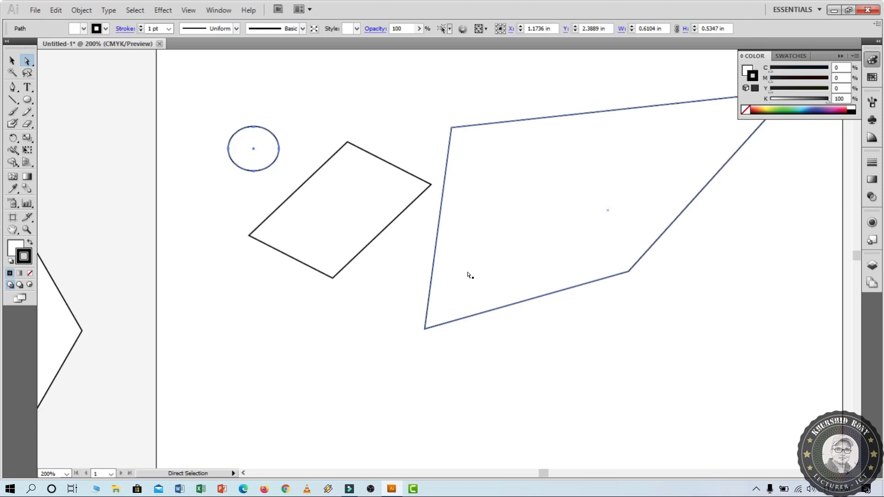
Cut the small ellipse, paste it back, and move the pasted ellipse away from the large quadrilateral's left edge.
{"action": "left_click", "coordinate": [51, 11]}
{"action": "left_click", "coordinate": [77, 52]}
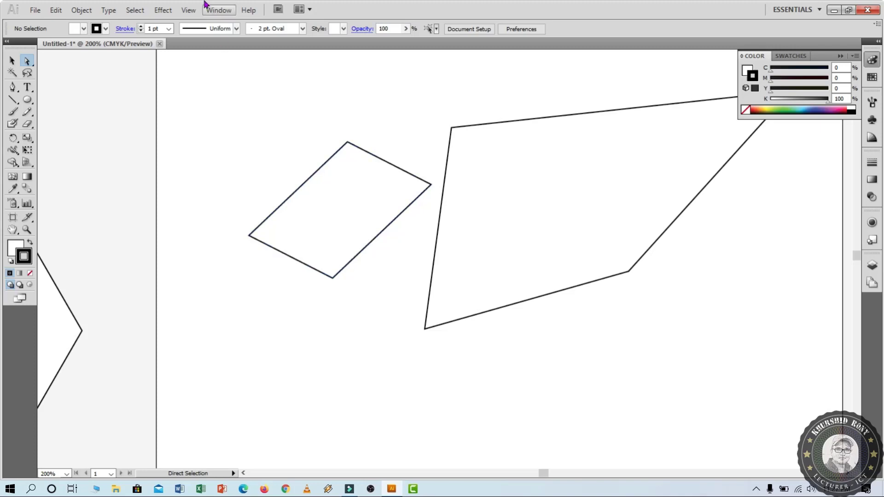
{"action": "left_click", "coordinate": [56, 10]}
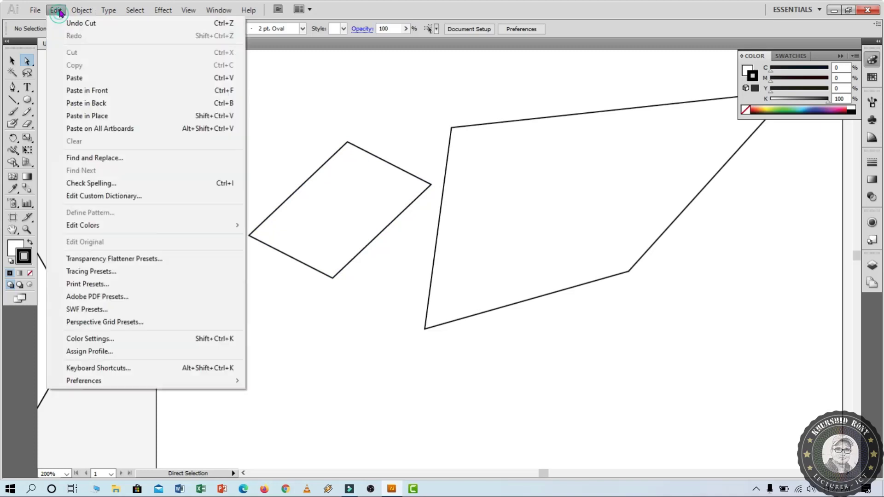
{"action": "left_click", "coordinate": [90, 79]}
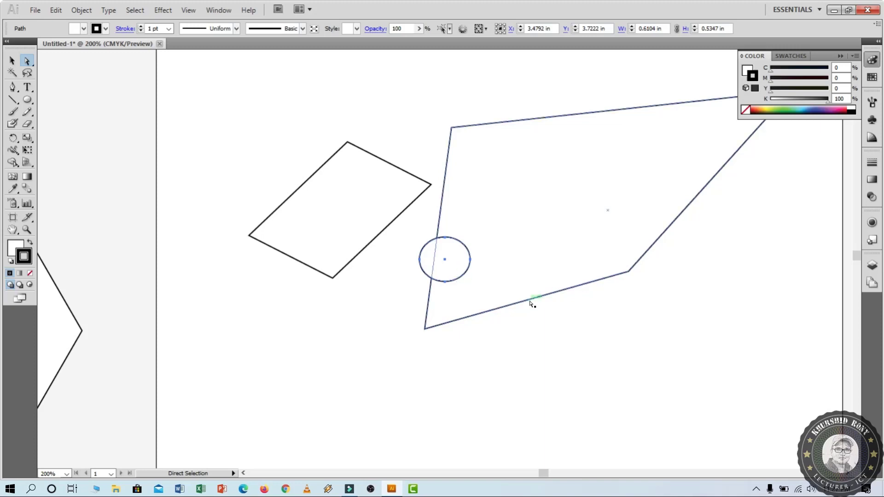
{"action": "left_click_drag", "start_coordinate": [460, 254], "coordinate": [343, 303]}
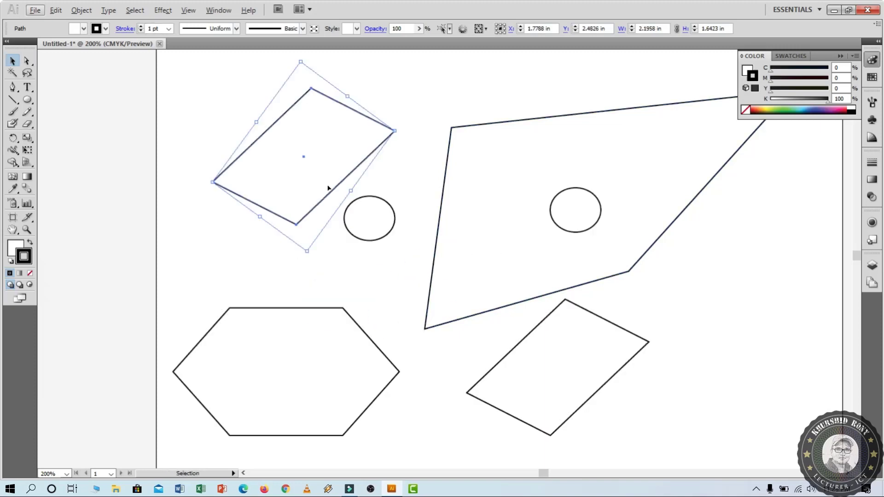
Duplicate the small slanted shape to about X 3.67, Y 2.11 in and X 5.36, Y 3.95 in, then shift the original left.
{"action": "key", "text": "alt"}
{"action": "left_click_drag", "start_coordinate": [318, 129], "coordinate": [472, 95]}
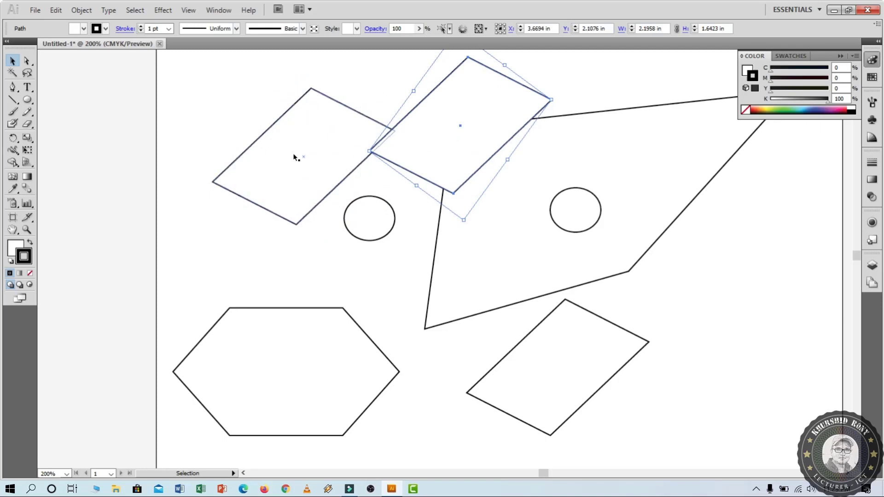
{"action": "left_click_drag", "start_coordinate": [489, 110], "coordinate": [629, 264]}
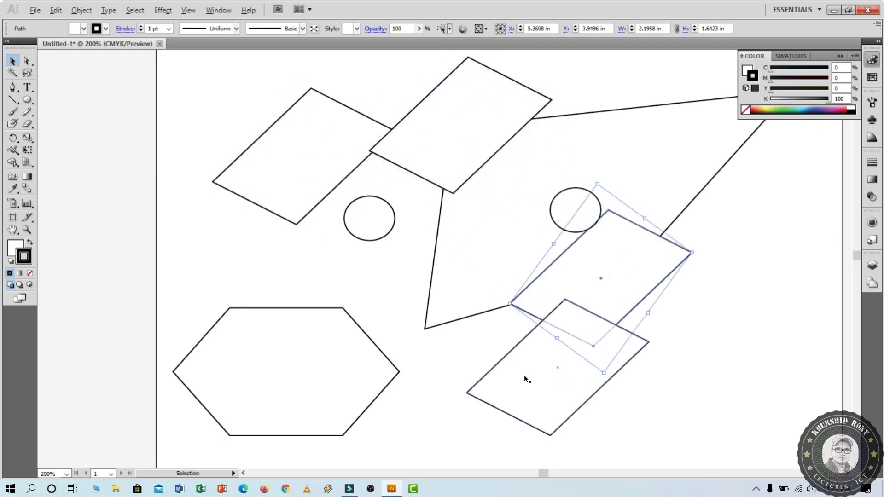
{"action": "left_click", "coordinate": [292, 158]}
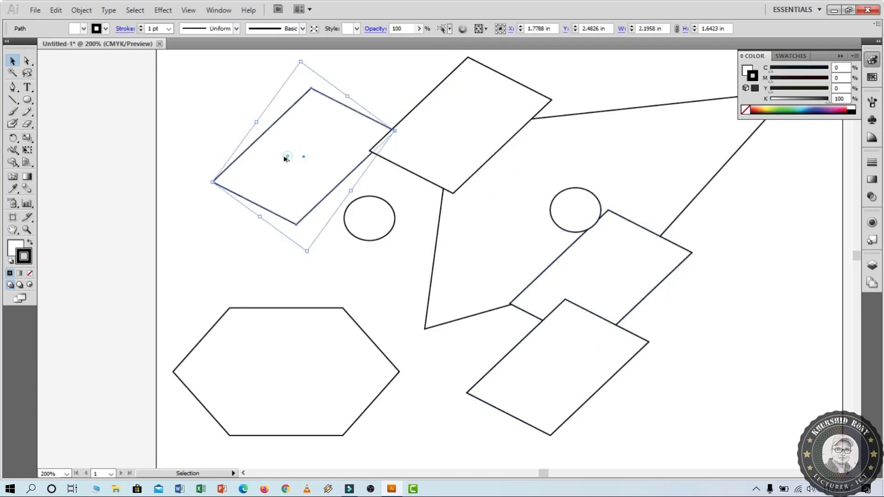
{"action": "left_click_drag", "start_coordinate": [288, 156], "coordinate": [95, 188]}
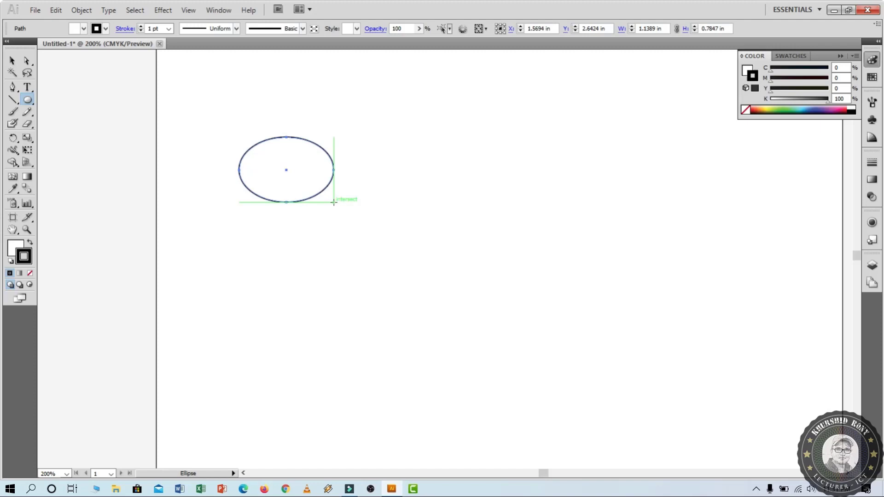
Undo the newly drawn ellipse and display the Layers panel.
{"action": "key", "text": "ctrl+z"}
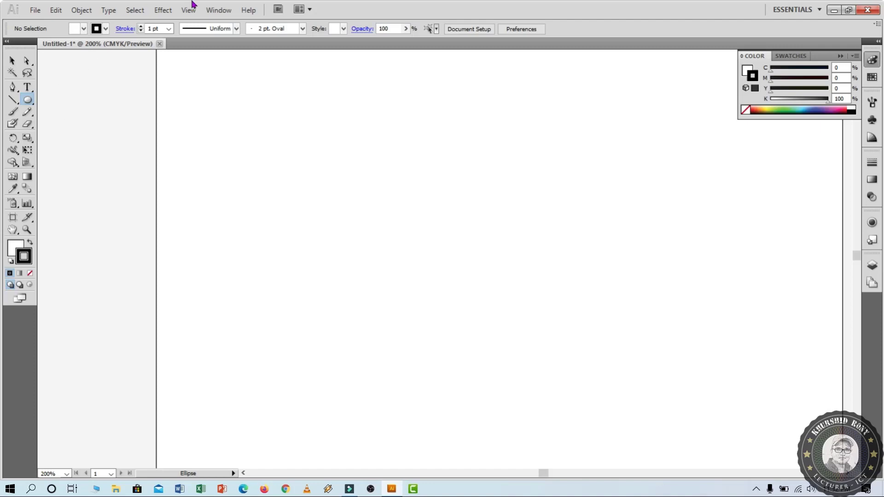
{"action": "left_click", "coordinate": [219, 11]}
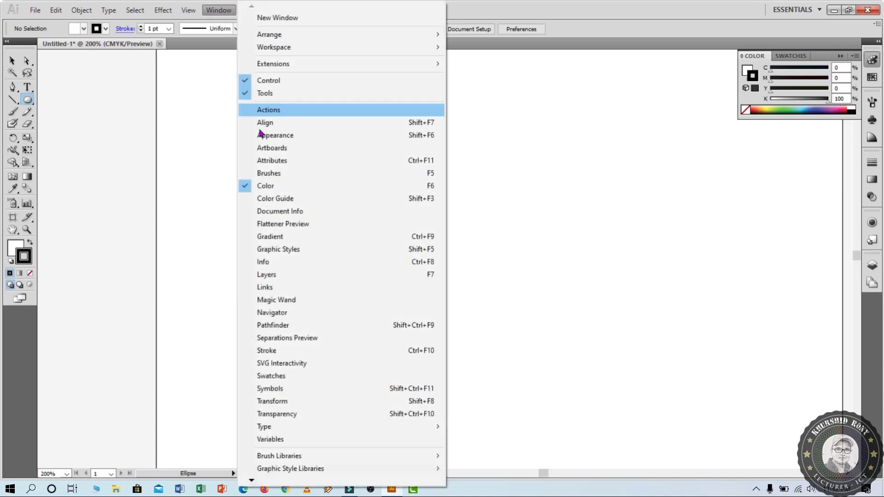
{"action": "left_click", "coordinate": [277, 275]}
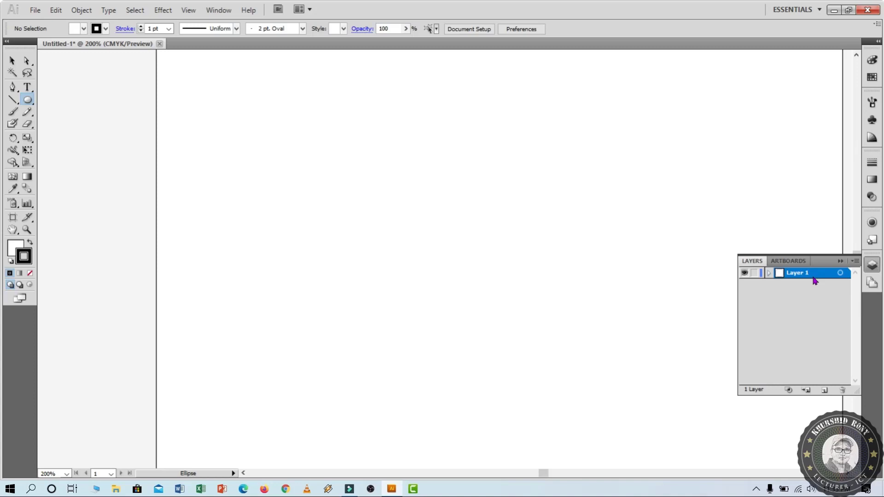
Draw a rectangle about 3.56 by 1.71 in with a green fill (C 69.02, Y 100), and bring the Layers panel back.
{"action": "left_click_drag", "start_coordinate": [27, 99], "coordinate": [89, 103]}
{"action": "left_click_drag", "start_coordinate": [254, 148], "coordinate": [549, 290]}
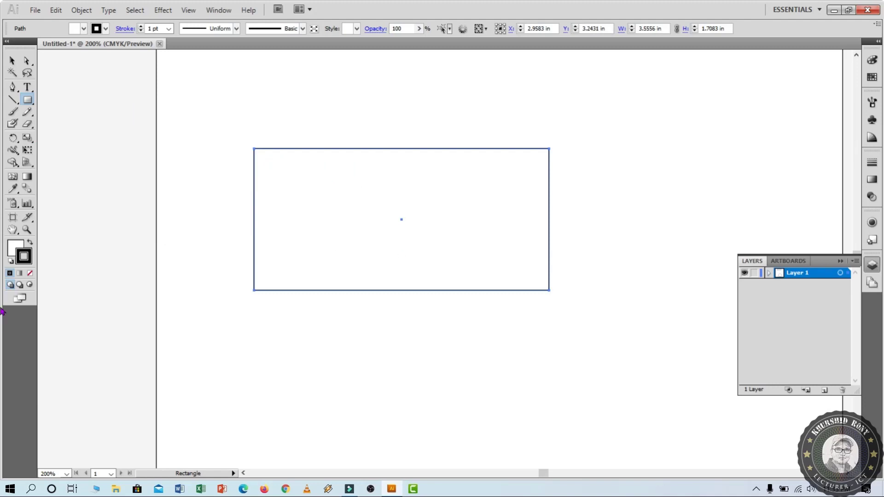
{"action": "left_click", "coordinate": [11, 246]}
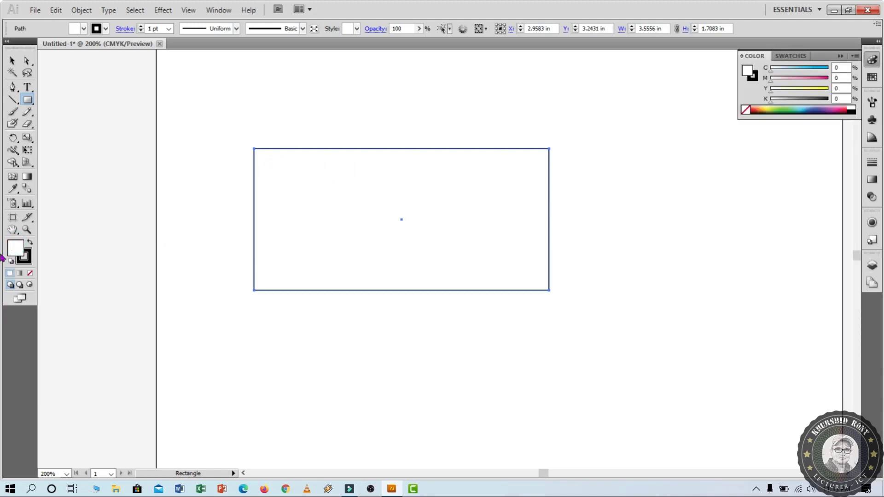
{"action": "left_click", "coordinate": [789, 108]}
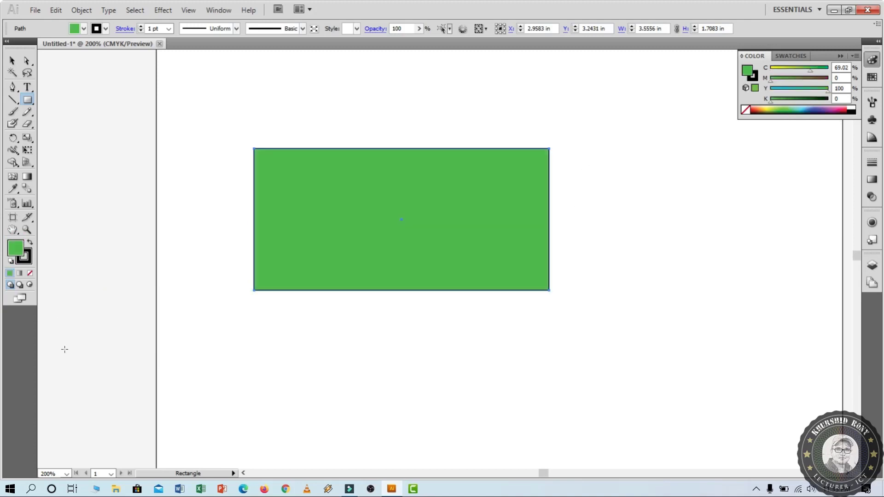
{"action": "key", "text": "F7"}
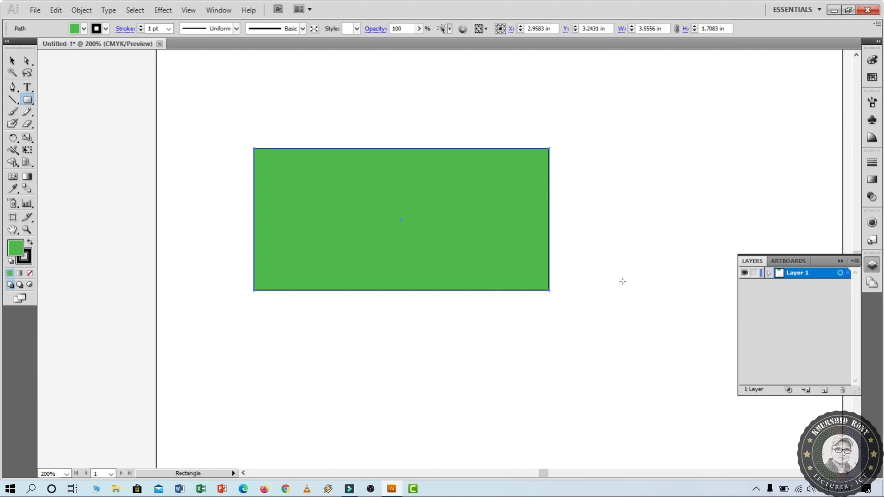
Hide Layer 1, then make it visible again.
{"action": "left_click", "coordinate": [745, 275]}
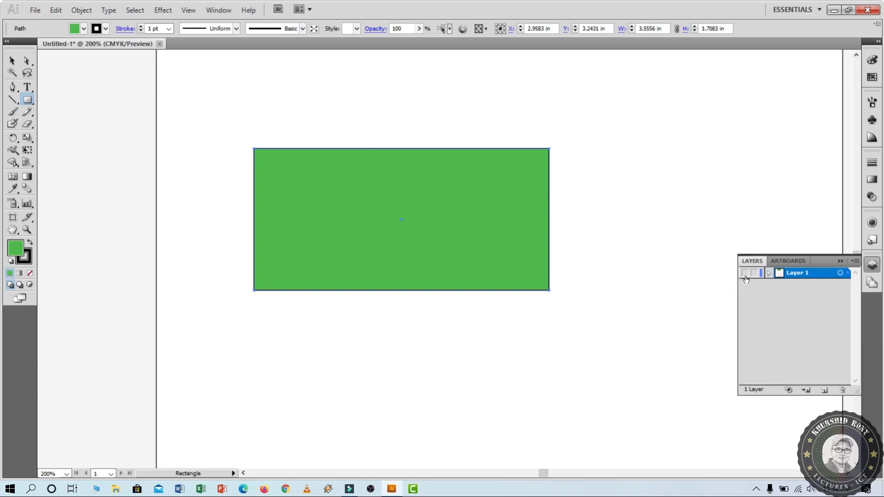
{"action": "key", "text": "ctrl+y"}
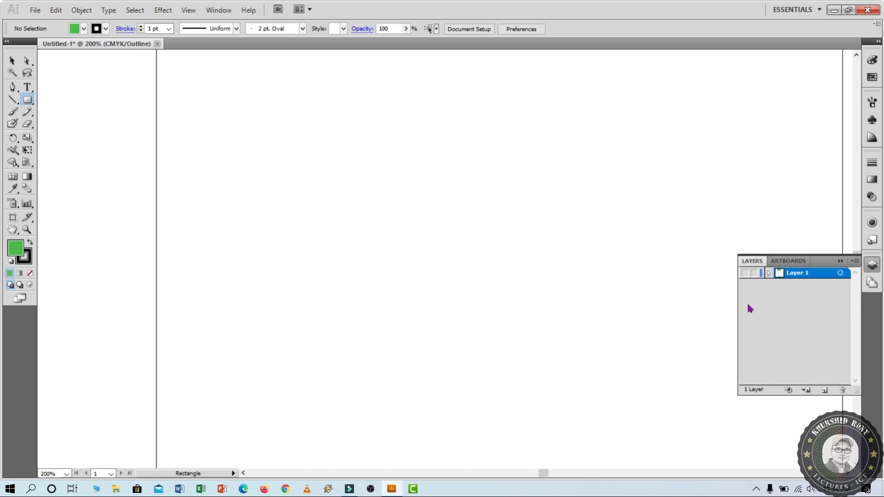
{"action": "left_click", "coordinate": [746, 274], "text": "ctrl"}
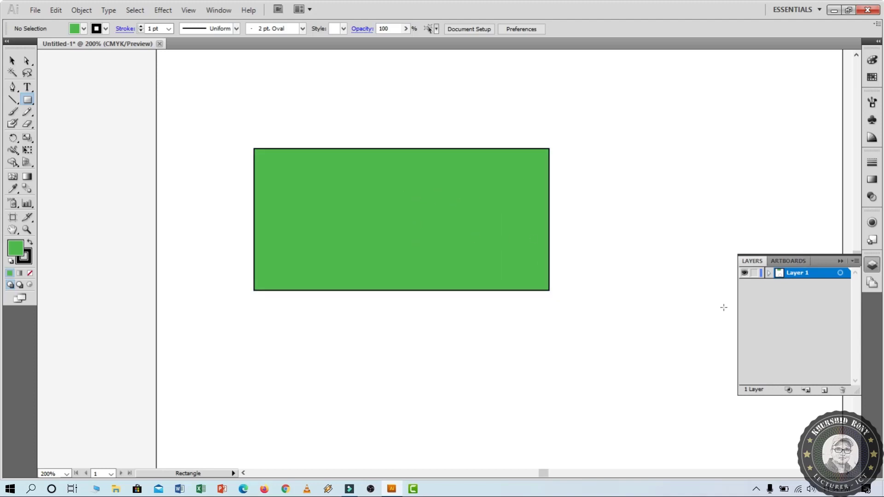
Lock Layer 1, try to select the green rectangle, then unlock the layer.
{"action": "left_click", "coordinate": [755, 274]}
{"action": "left_click", "coordinate": [351, 194]}
{"action": "left_click", "coordinate": [377, 109]}
{"action": "left_click", "coordinate": [754, 273]}
Select the green rectangle and resize it from its lower-right corner to about 3.40 in wide and 1.91 in high.
{"action": "key", "text": "v"}
{"action": "left_click", "coordinate": [549, 291]}
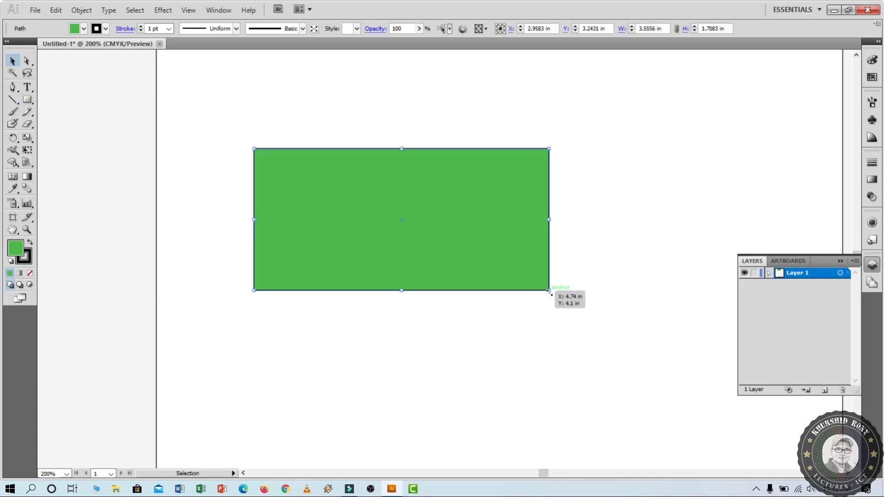
{"action": "left_click_drag", "start_coordinate": [548, 290], "coordinate": [536, 307]}
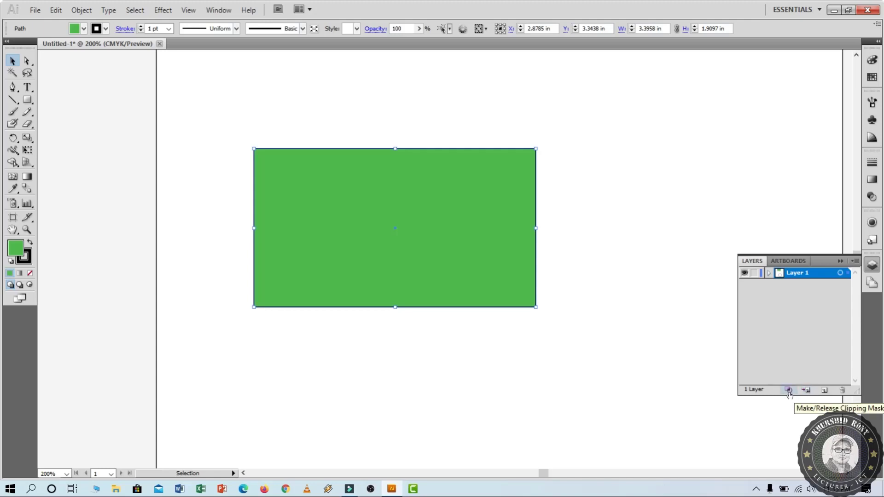
Add a new layer above Layer 1 and draw a circle about 1.48 in across on it, overlapping the rectangle's top edge.
{"action": "left_click", "coordinate": [825, 391]}
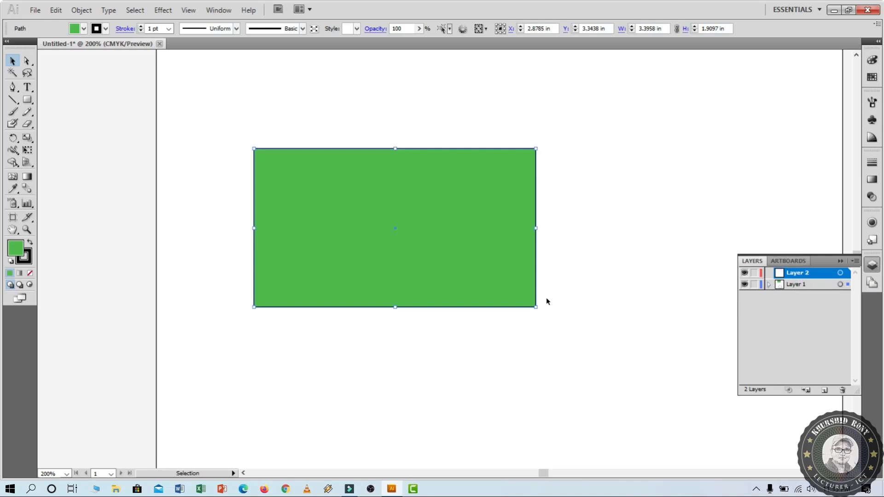
{"action": "left_click", "coordinate": [28, 100]}
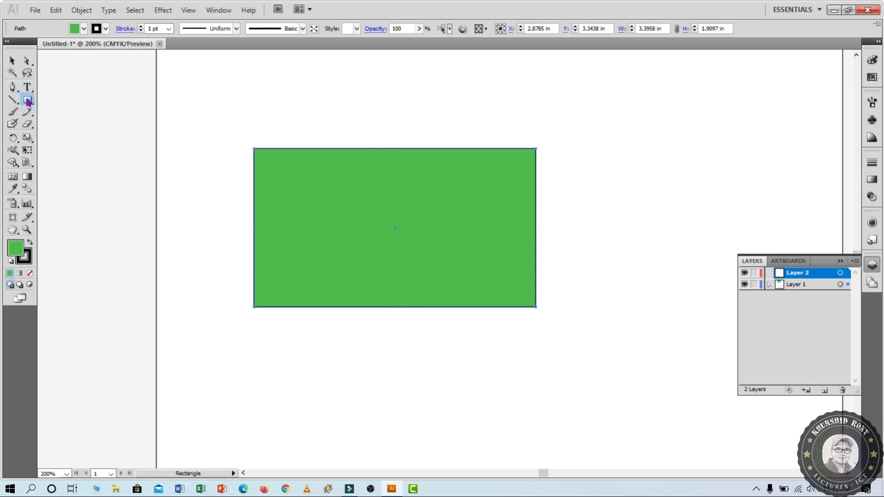
{"action": "left_click_drag", "start_coordinate": [27, 101], "coordinate": [58, 128]}
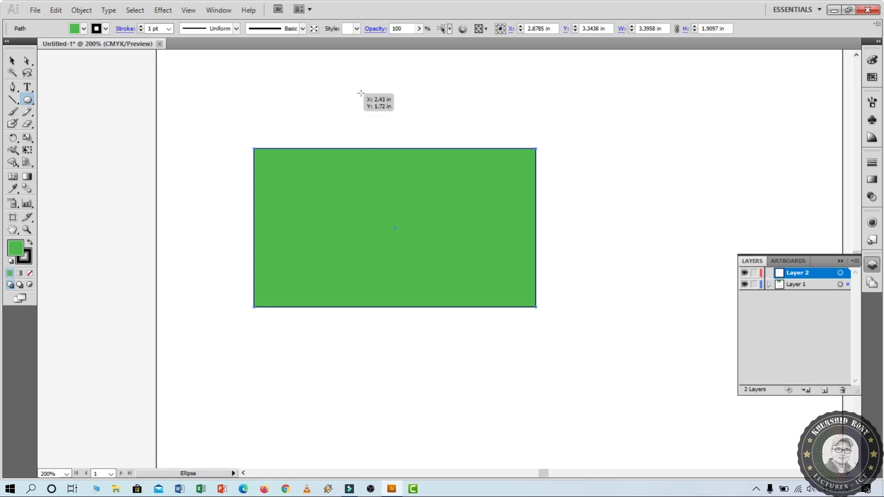
{"action": "mouse_move", "coordinate": [404, 84]}
{"action": "left_mouse_down"}
{"action": "mouse_move", "coordinate": [426, 136]}
{"action": "mouse_move", "coordinate": [409, 206]}
{"action": "left_mouse_up"}
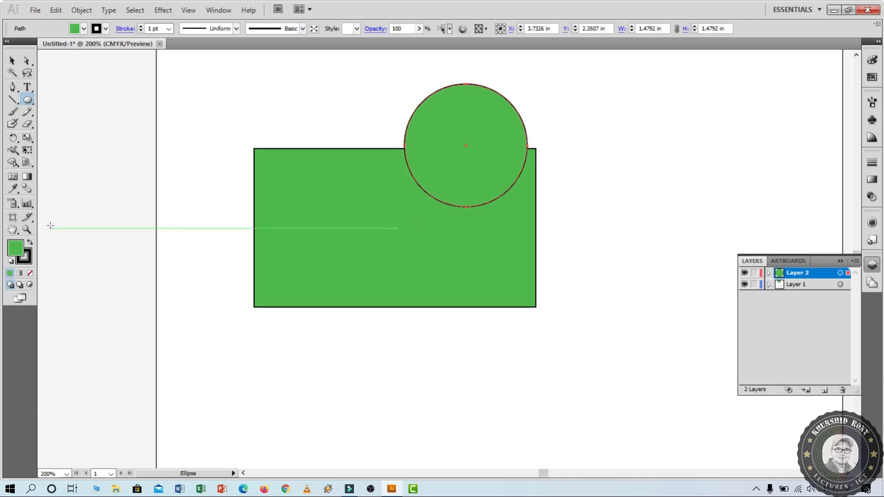
Fill the circle with bright red, colour F91C06.
{"action": "double_click", "coordinate": [16, 251]}
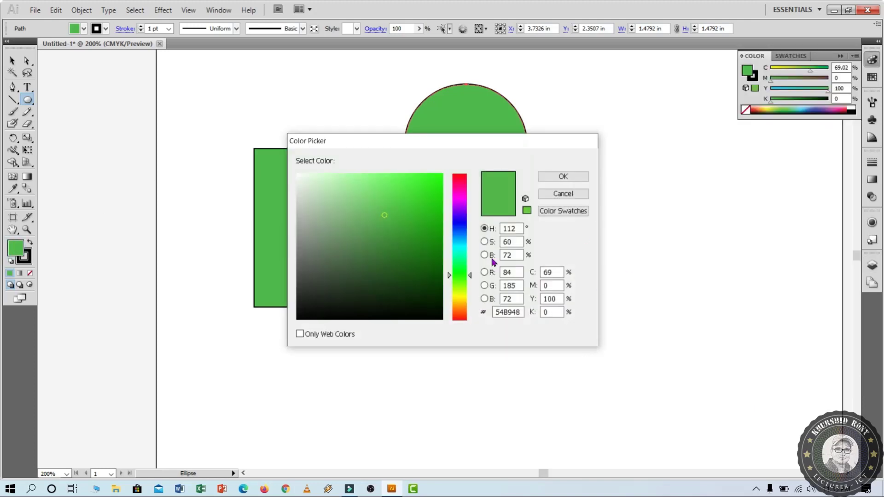
{"action": "left_click", "coordinate": [460, 319]}
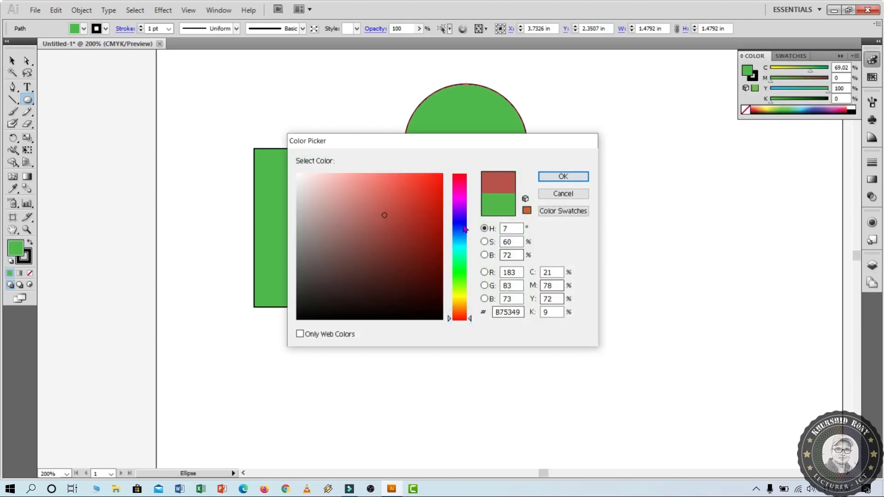
{"action": "left_click", "coordinate": [441, 177]}
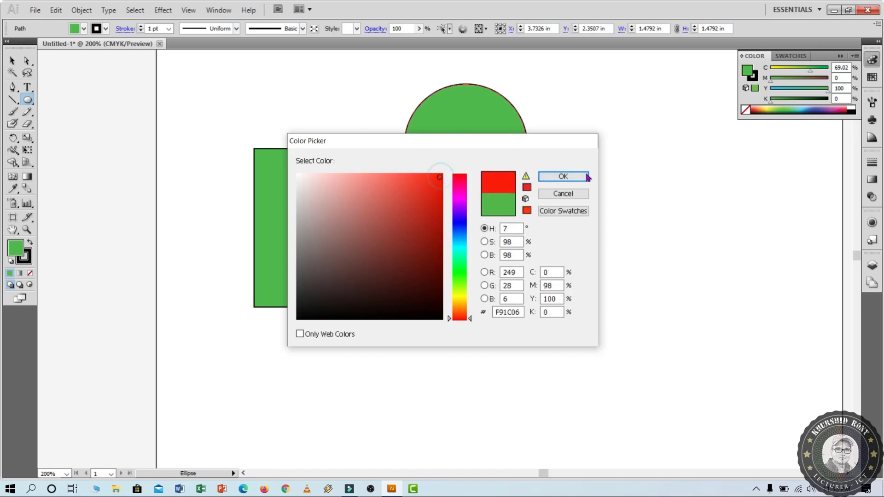
{"action": "left_click", "coordinate": [564, 176]}
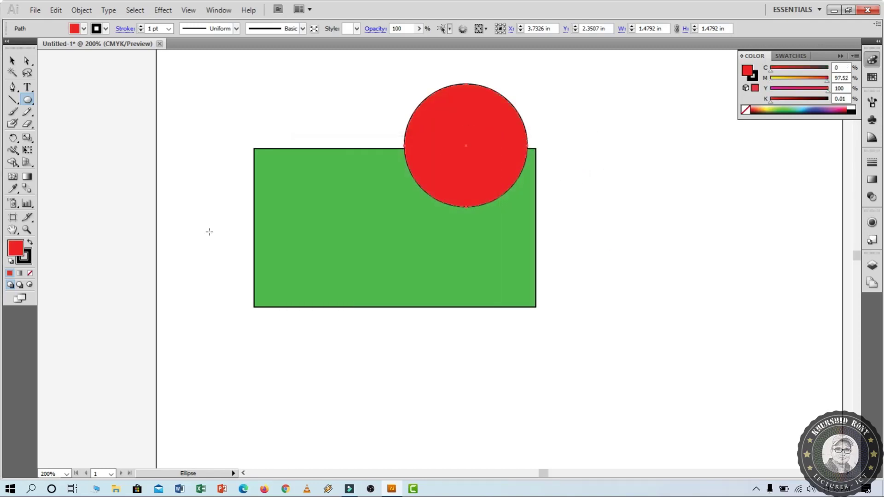
Move the red circle inside the green rectangle near its centre and scale it proportionally to about 1.15 in across.
{"action": "left_click", "coordinate": [13, 61]}
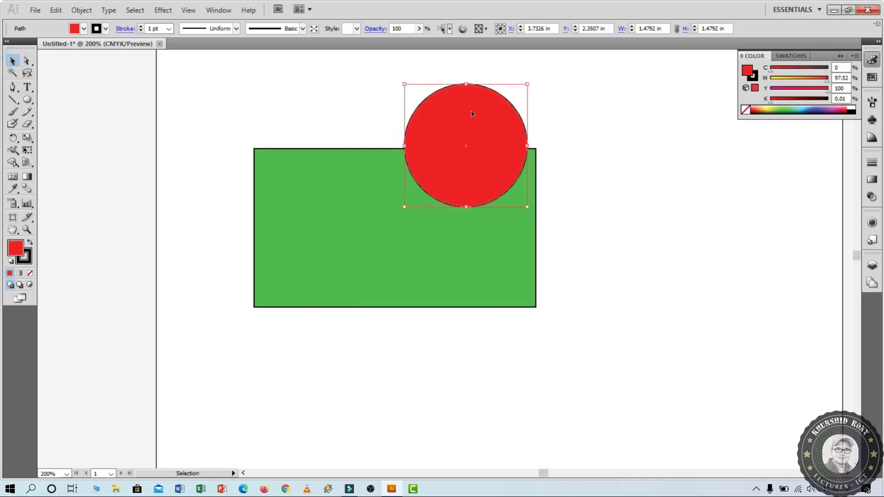
{"action": "left_click_drag", "start_coordinate": [472, 110], "coordinate": [390, 197]}
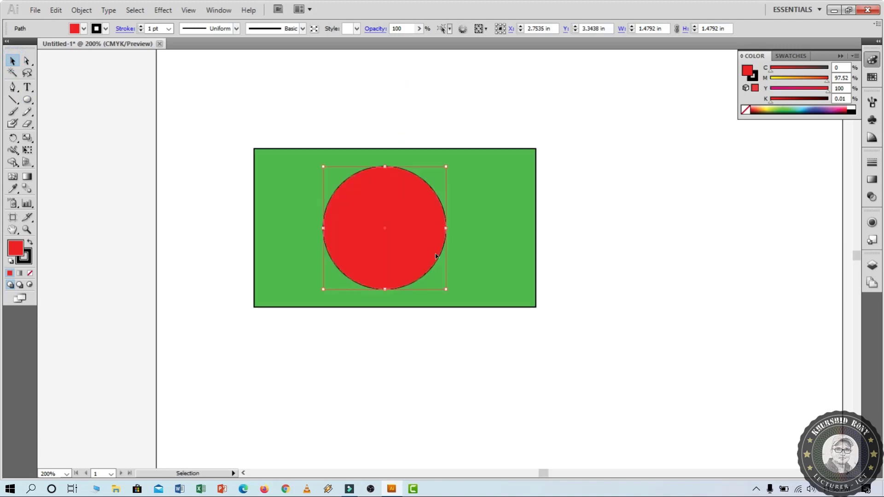
{"action": "left_click_drag", "start_coordinate": [446, 289], "coordinate": [429, 260]}
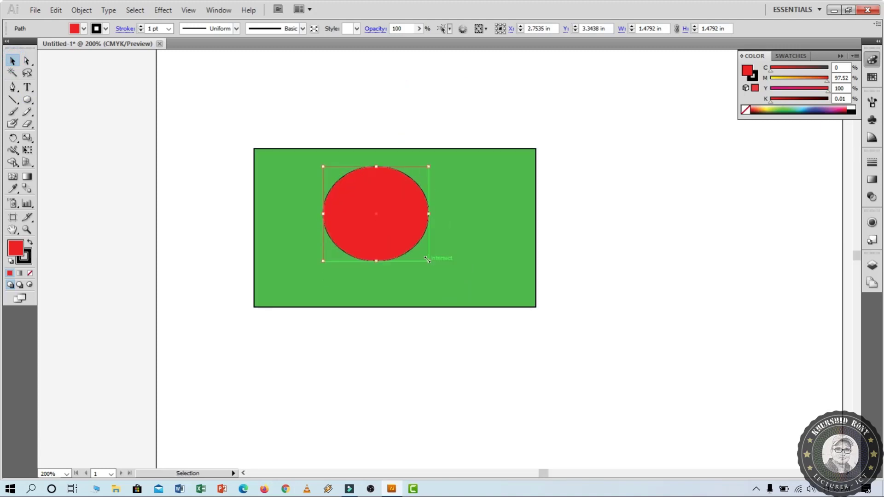
{"action": "key", "text": "ctrl+z"}
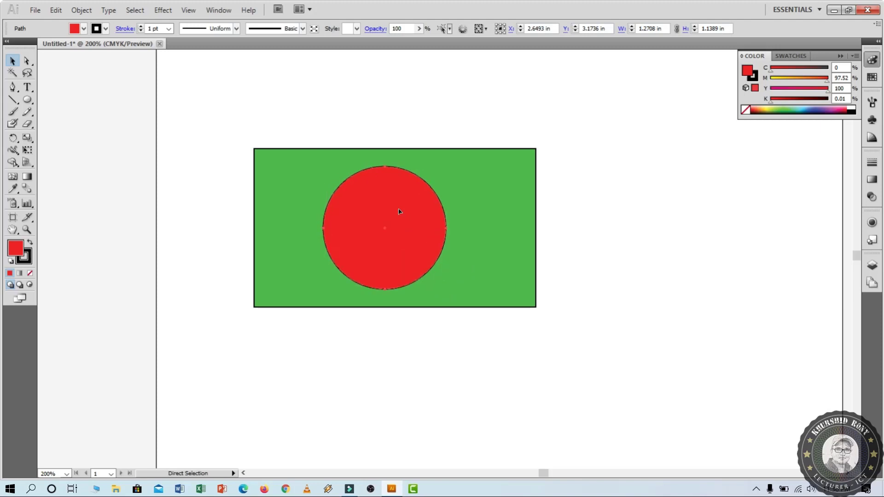
{"action": "left_click_drag", "start_coordinate": [446, 288], "coordinate": [436, 276]}
Move Layer 2 below Layer 1 in the layer order so the rectangle covers the circle.
{"action": "left_click", "coordinate": [872, 265]}
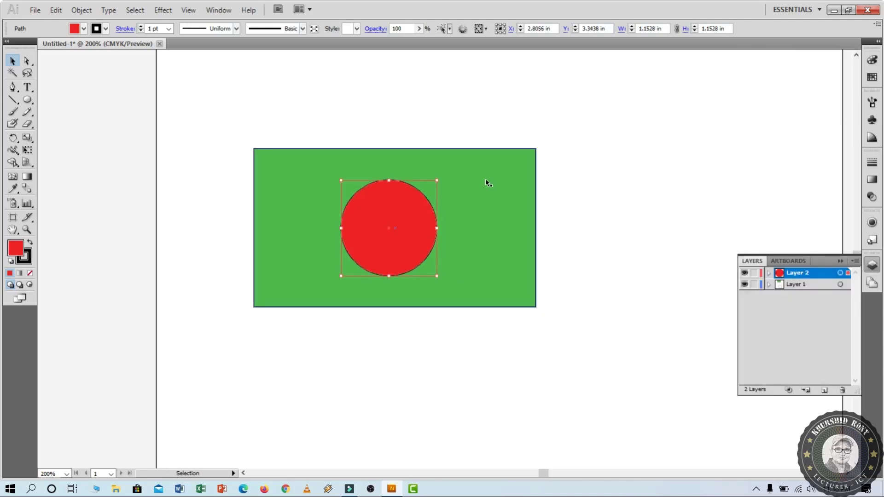
{"action": "left_click", "coordinate": [805, 275]}
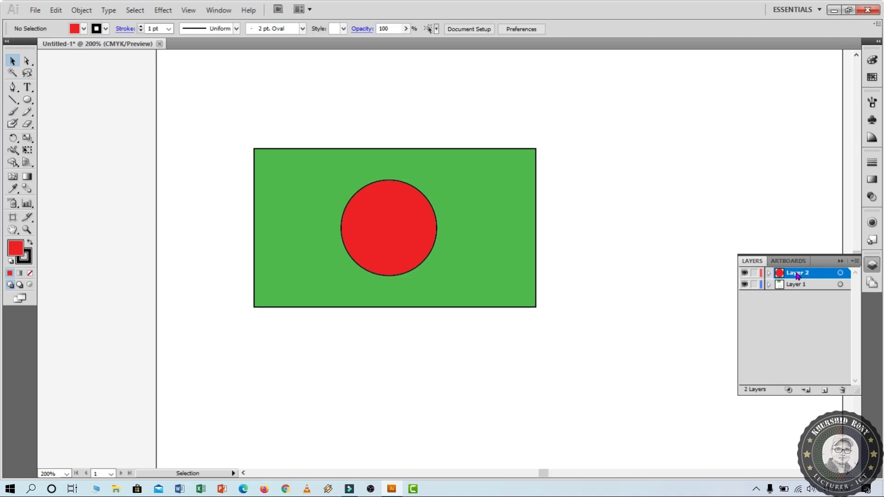
{"action": "left_click_drag", "start_coordinate": [796, 275], "coordinate": [797, 302]}
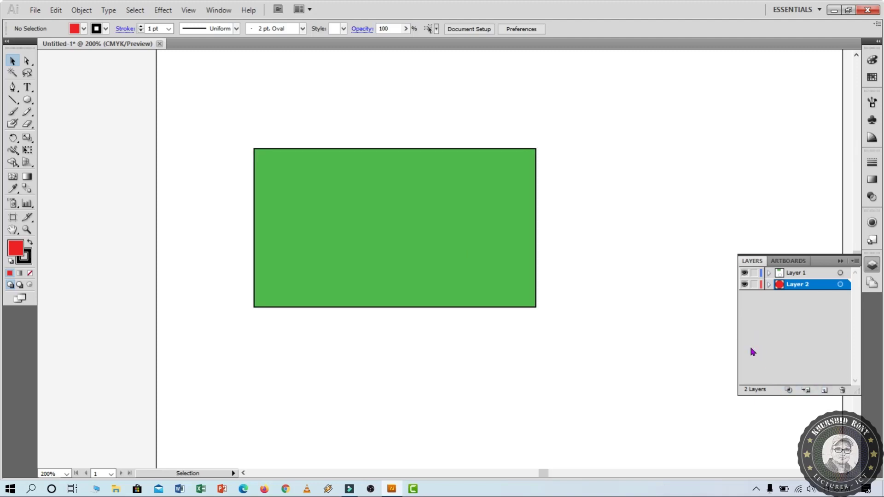
Hide Layer 1 and show it again, and move Layer 2 back above it.
{"action": "left_click", "coordinate": [745, 273]}
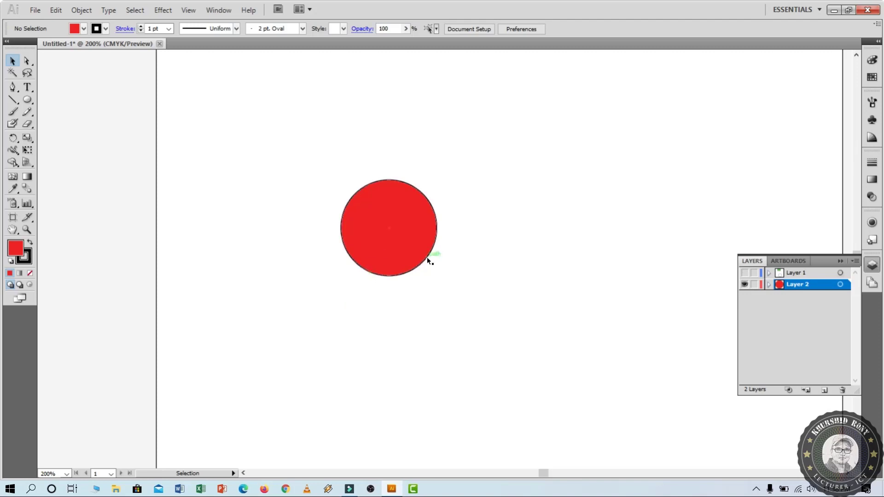
{"action": "left_click", "coordinate": [744, 274]}
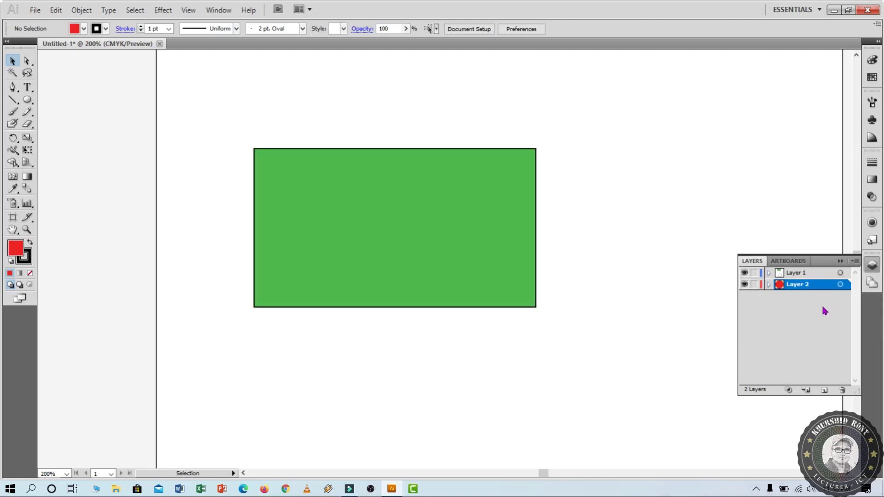
{"action": "left_click_drag", "start_coordinate": [815, 284], "coordinate": [815, 269]}
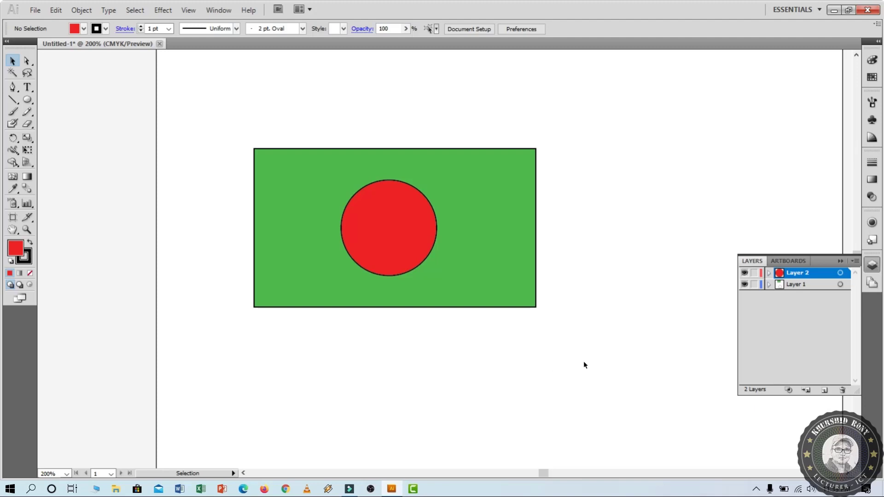
Delete Layer 2 together with its red circle, and undo the deletion.
{"action": "left_click", "coordinate": [856, 262]}
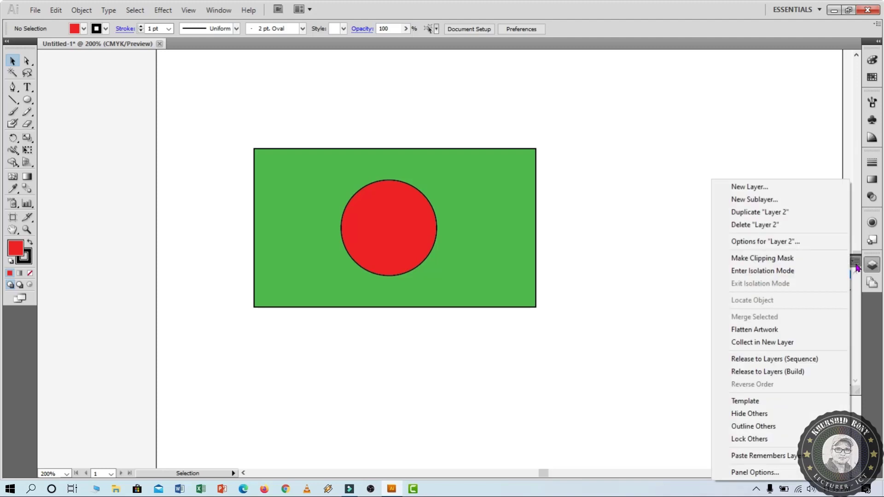
{"action": "left_click", "coordinate": [776, 227]}
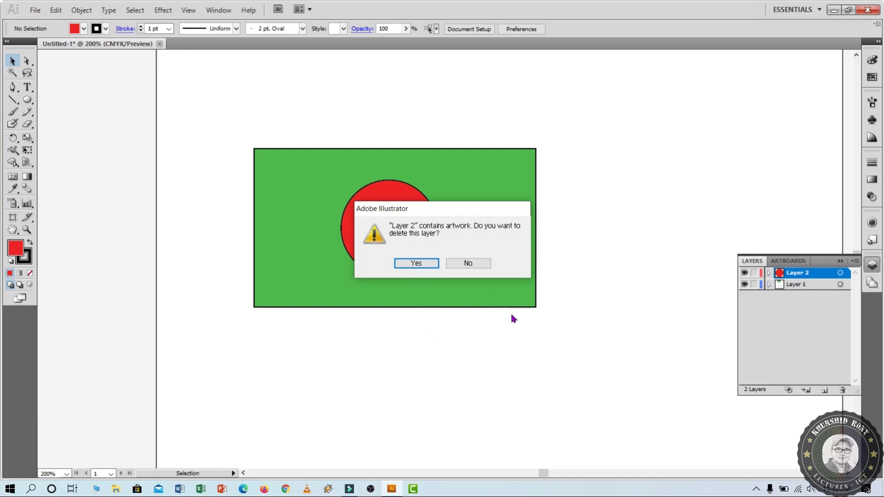
{"action": "left_click_drag", "start_coordinate": [446, 210], "coordinate": [620, 116]}
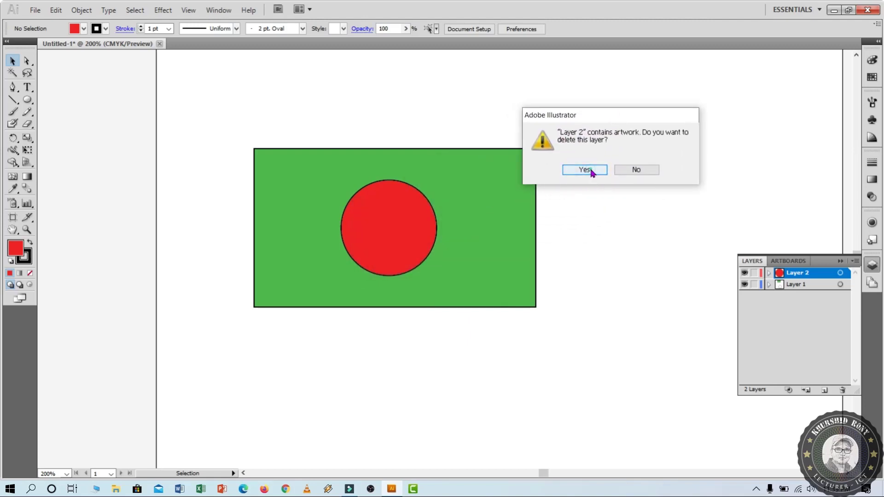
{"action": "left_click", "coordinate": [584, 170]}
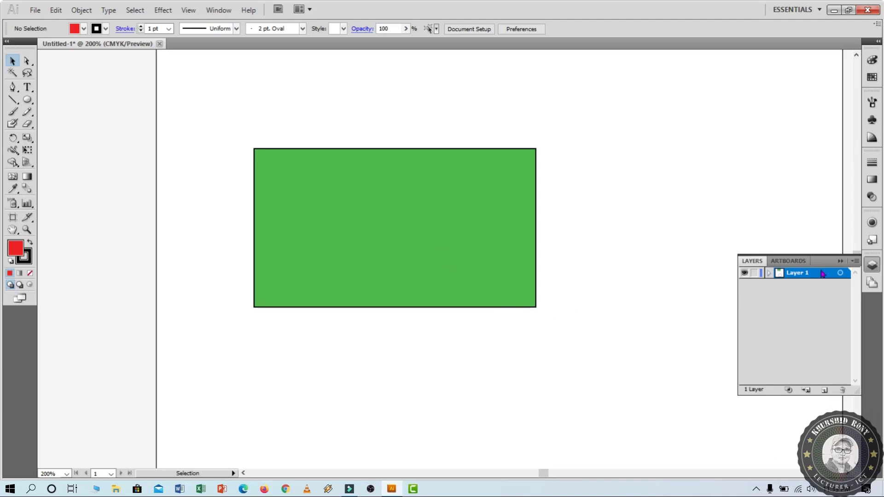
{"action": "left_click_drag", "start_coordinate": [823, 273], "coordinate": [844, 390]}
{"action": "key", "text": "ctrl+z"}
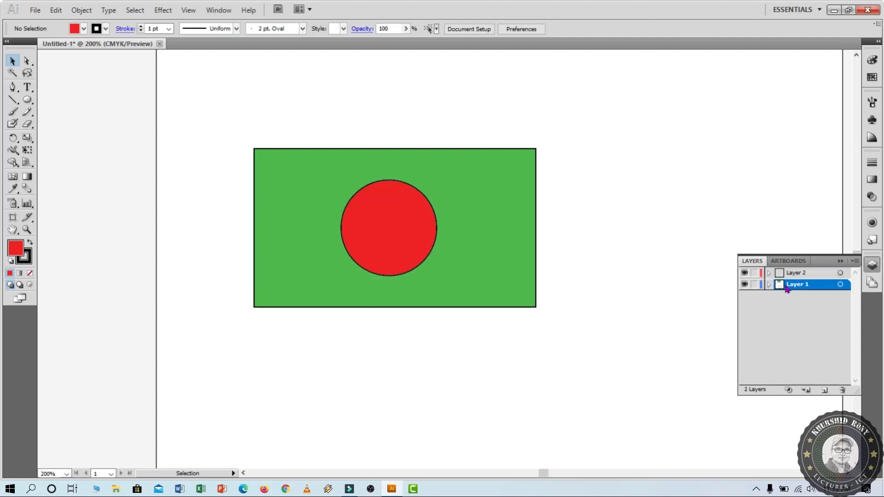
Select Layer 2 and delete it together with its artwork.
{"action": "left_click", "coordinate": [792, 276]}
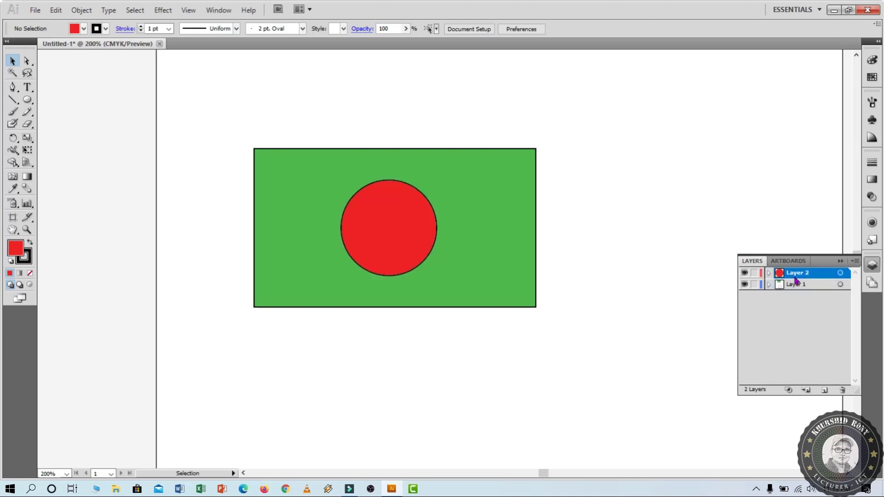
{"action": "left_click", "coordinate": [842, 392]}
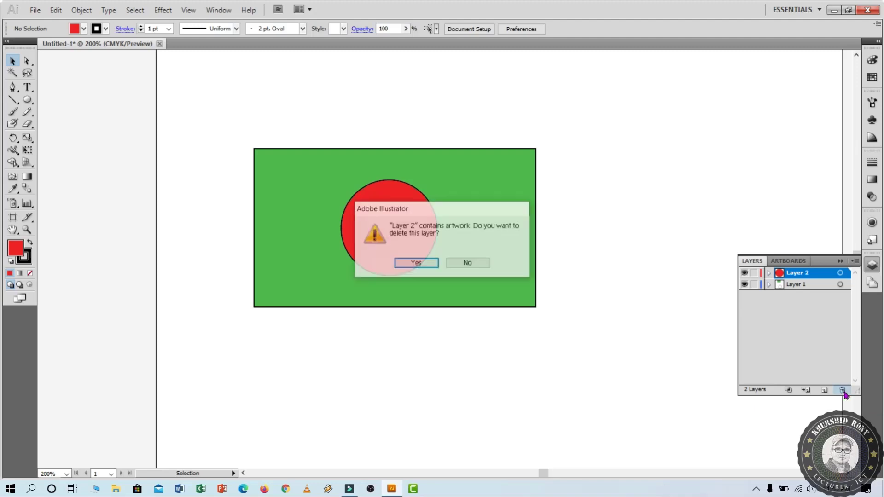
{"action": "left_click", "coordinate": [415, 263]}
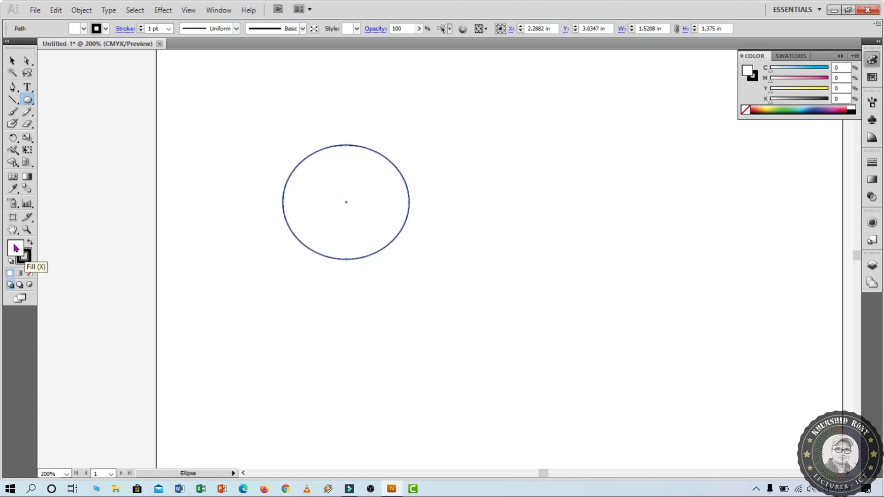
Fill the white ellipse with a strong red at hue 350, and undo both the fill and the ellipse.
{"action": "key", "text": "x"}
{"action": "key", "text": "x"}
{"action": "key", "text": "x"}
{"action": "key", "text": "x"}
{"action": "double_click", "coordinate": [16, 250]}
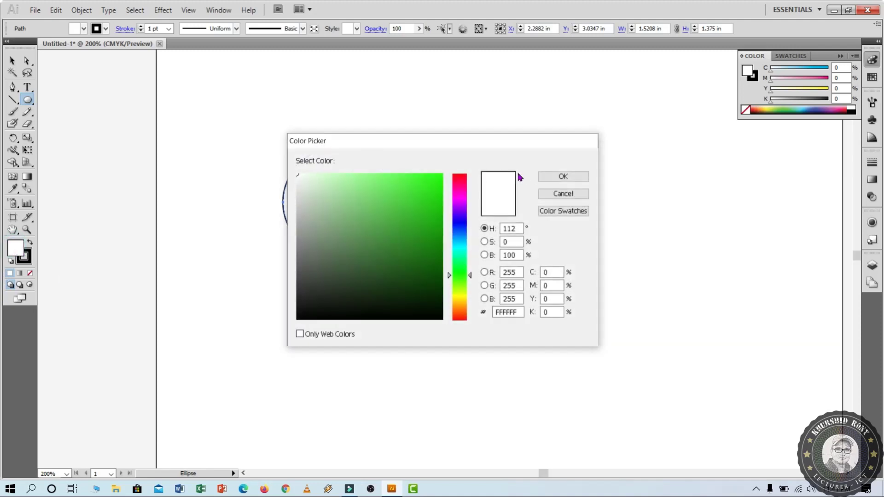
{"action": "left_click_drag", "start_coordinate": [484, 145], "coordinate": [630, 100]}
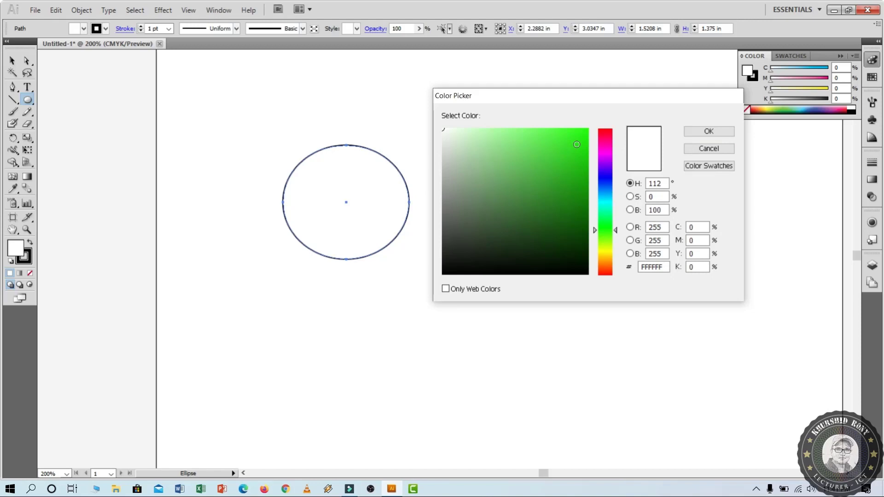
{"action": "left_click", "coordinate": [605, 133]}
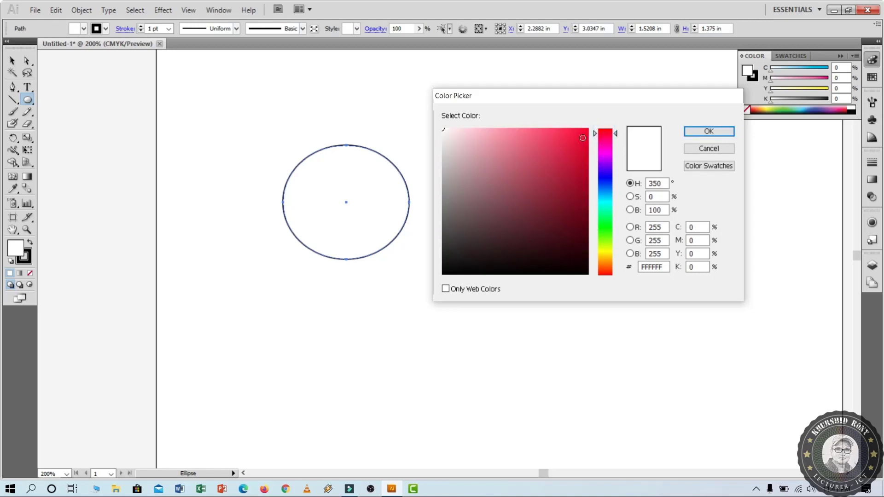
{"action": "left_click", "coordinate": [581, 139]}
{"action": "left_click", "coordinate": [728, 132]}
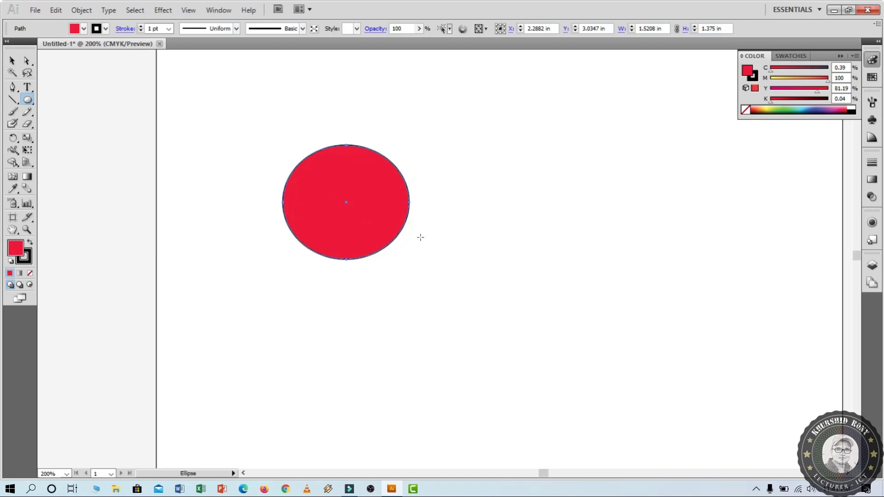
{"action": "key", "text": "ctrl+z"}
{"action": "key", "text": "ctrl+z"}
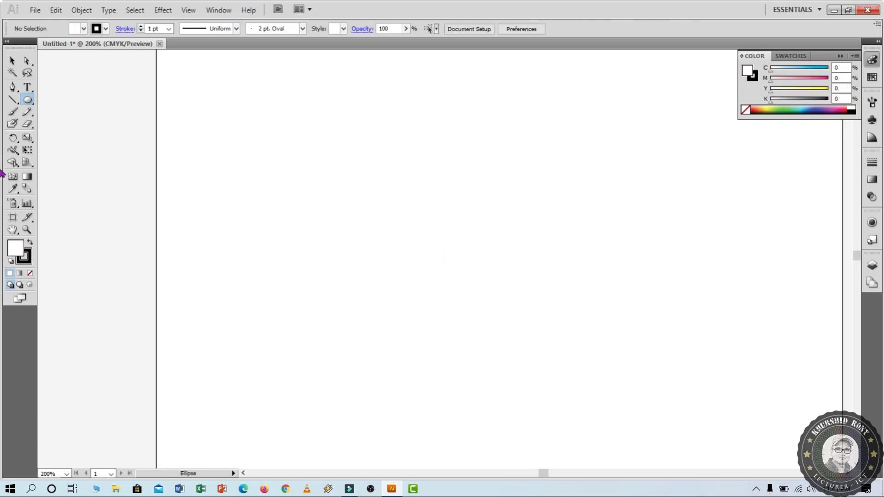
Draw an ellipse about 1.21 in wide and 1 in high in the artboard's upper-left area and fill it with purple from the colour spectrum.
{"action": "left_click_drag", "start_coordinate": [276, 123], "coordinate": [378, 208]}
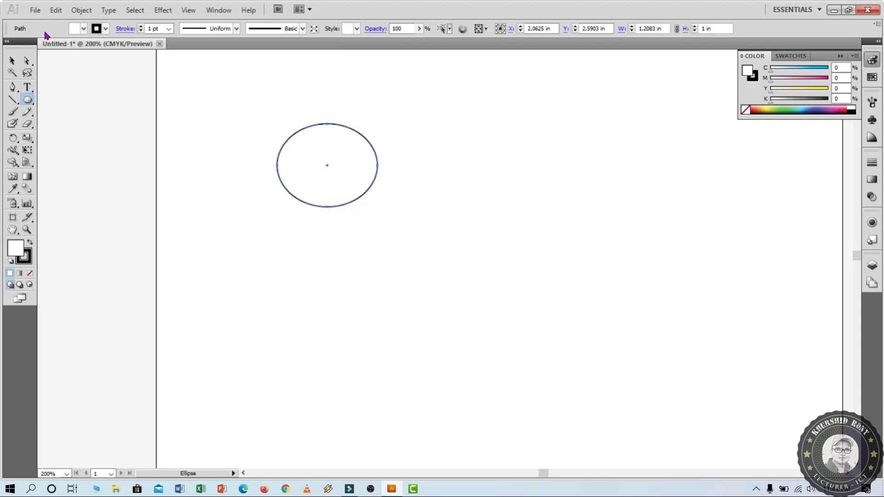
{"action": "left_click", "coordinate": [831, 111]}
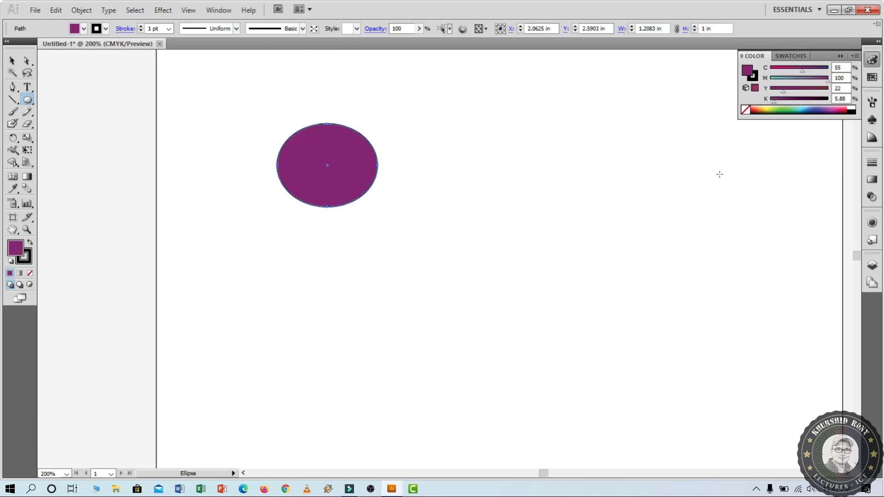